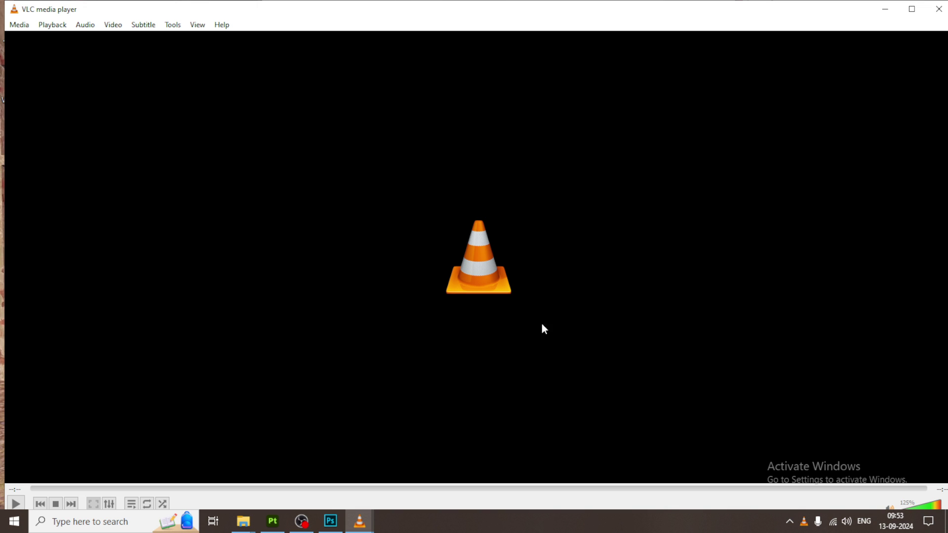
Switch to Adobe Substance 3D Painter and examine the locomotive model from several angles.
click(272, 521)
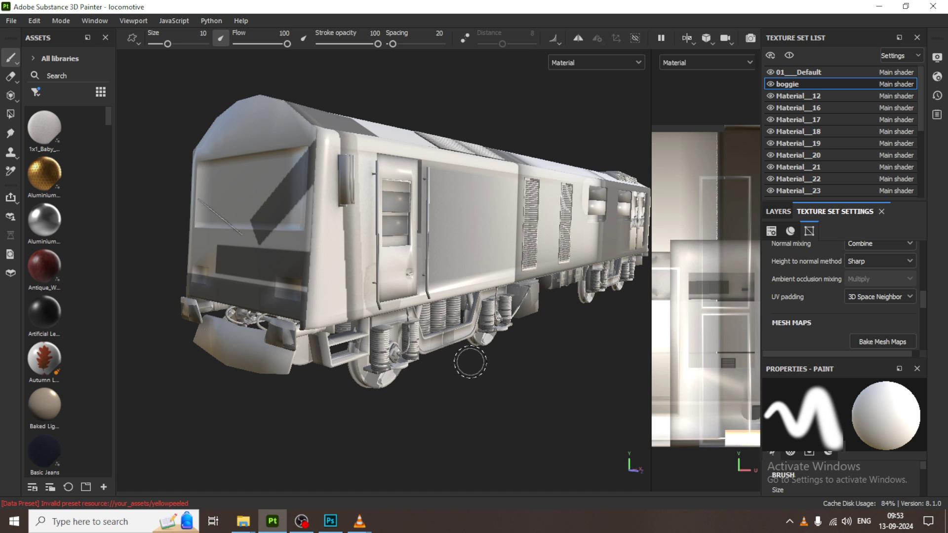
mouse_move(510, 385)
alt+mouse_down()
mouse_move(702, 390)
mouse_move(779, 347)
mouse_move(311, 320)
mouse_move(544, 347)
mouse_move(476, 342)
mouse_move(503, 321)
alt+mouse_up()
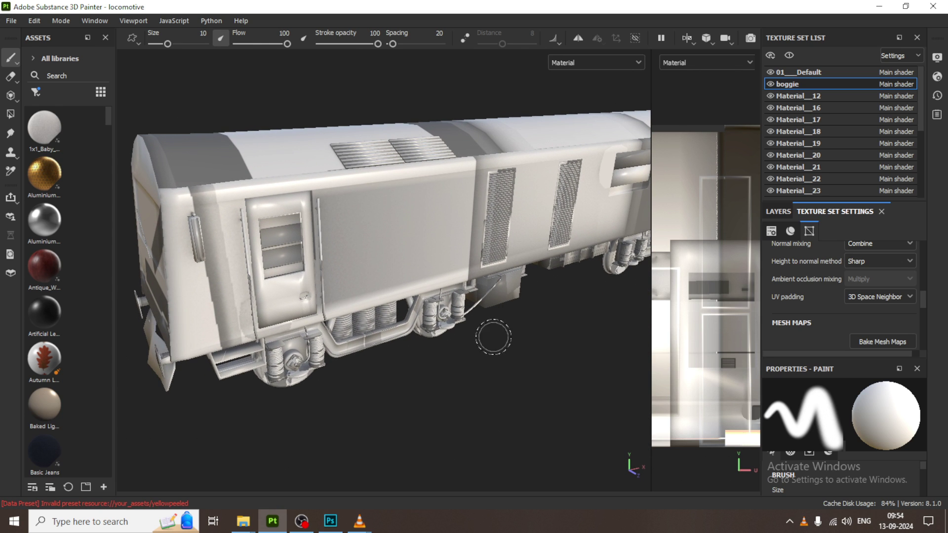
alt+drag(407, 346, 576, 394)
shift+right_drag(576, 394, 758, 342)
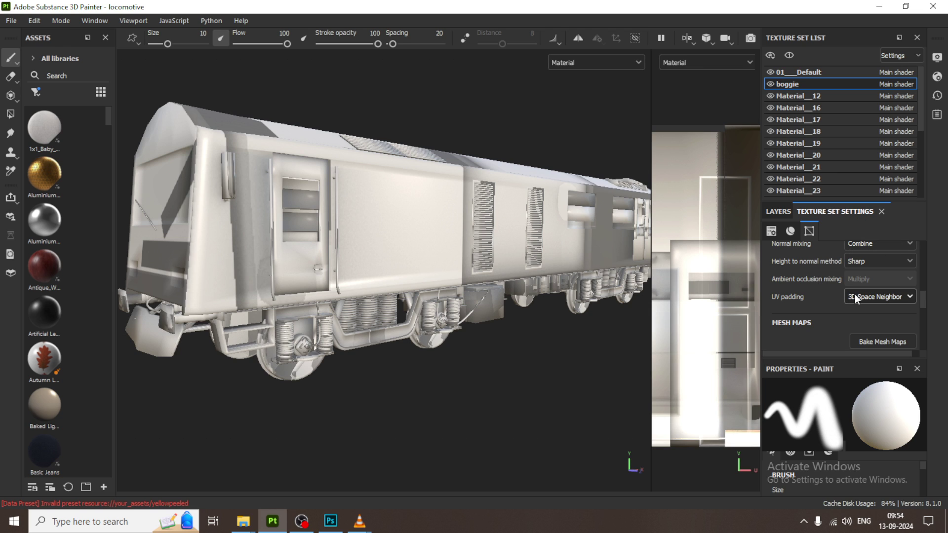
Open the mesh map baking settings, view the available output sizes, and close them without baking.
scroll(825, 292, down, 3)
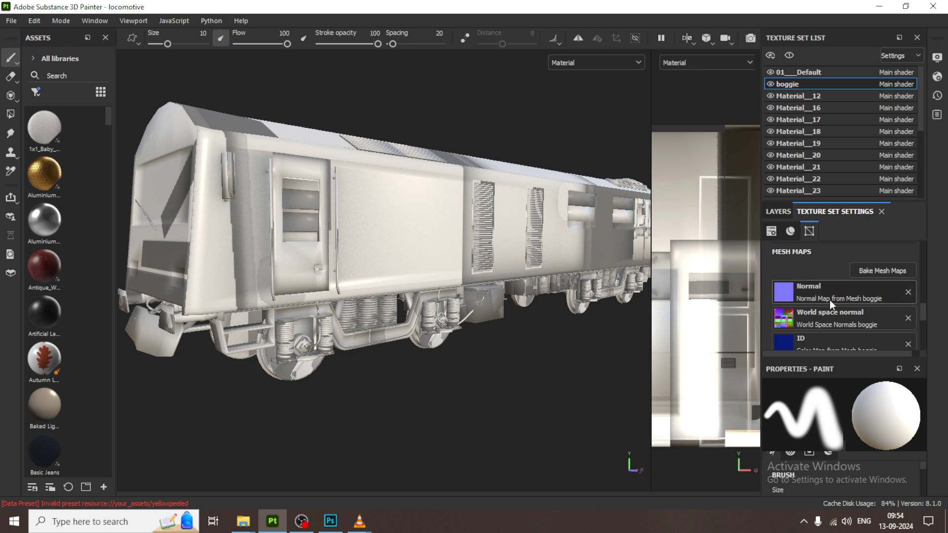
click(887, 270)
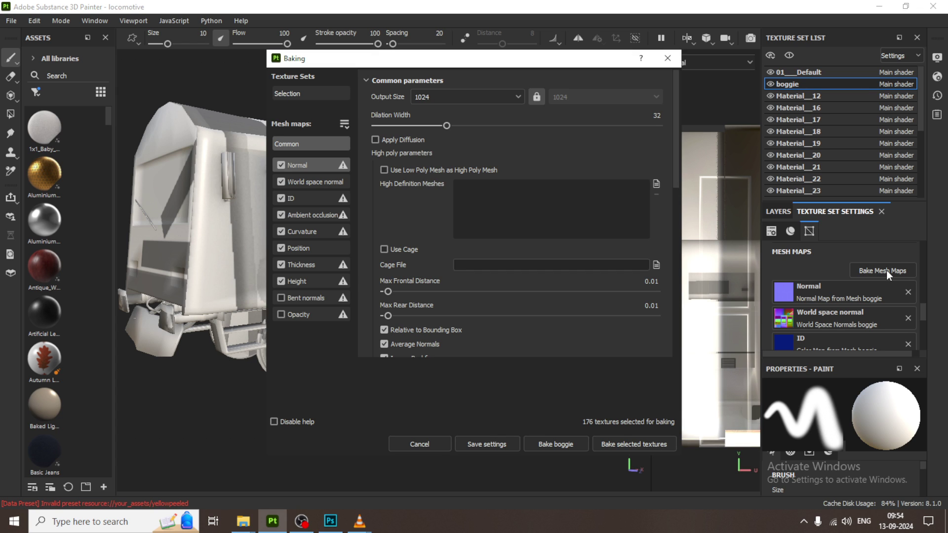
click(452, 99)
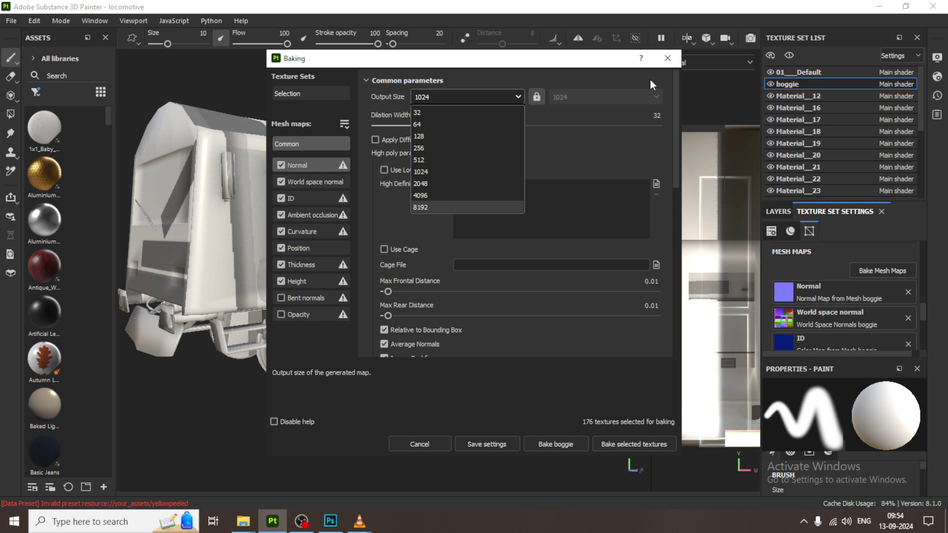
click(672, 61)
click(671, 62)
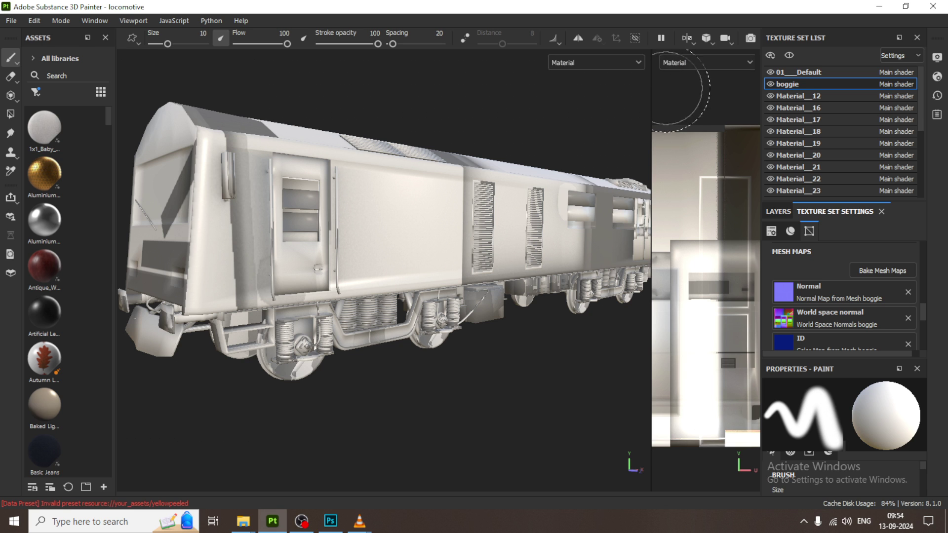
Hide and show the boggie and Material__16 texture sets to see which locomotive parts they cover.
alt+drag(475, 270, 456, 287)
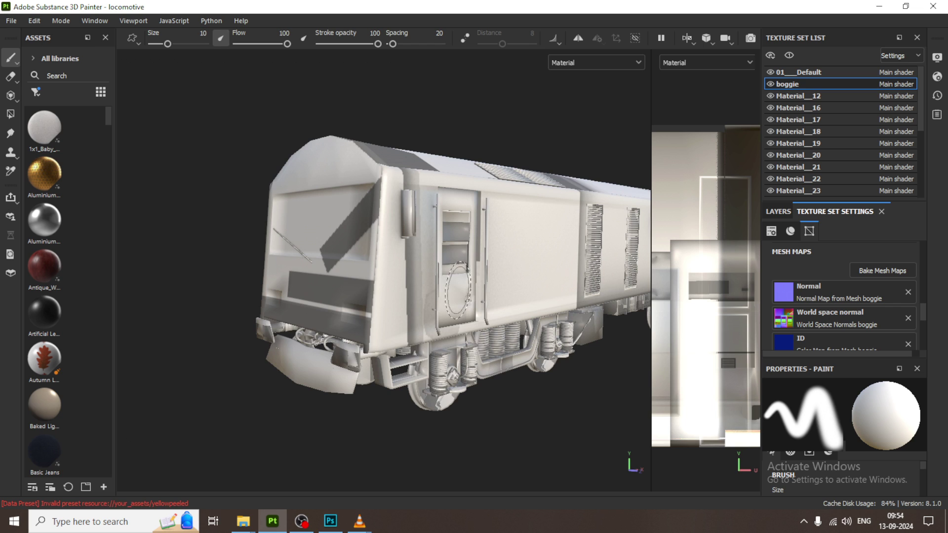
click(769, 85)
click(770, 85)
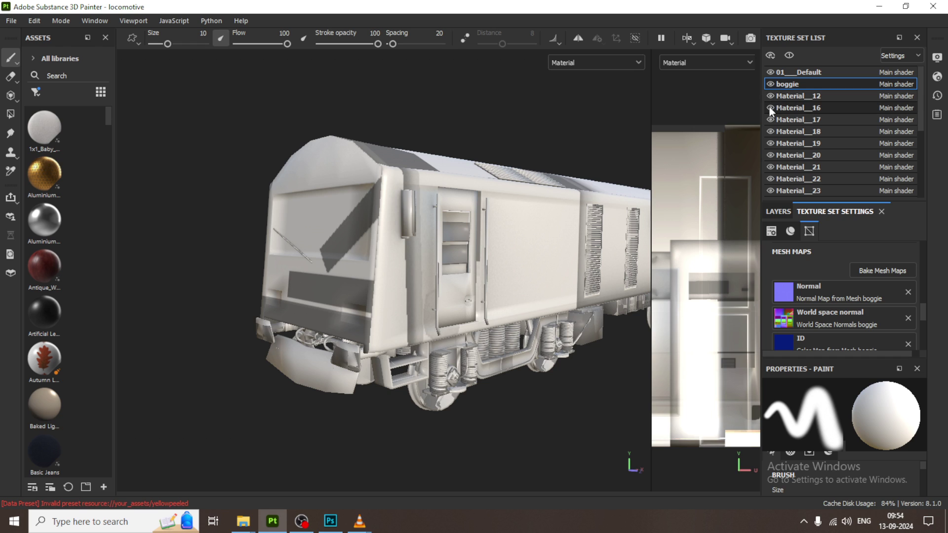
click(770, 108)
click(770, 107)
click(769, 108)
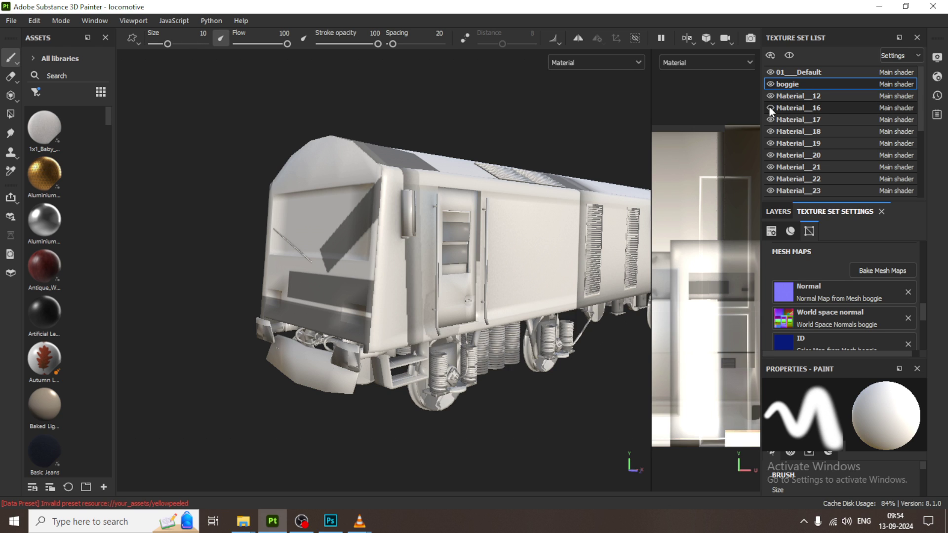
click(770, 108)
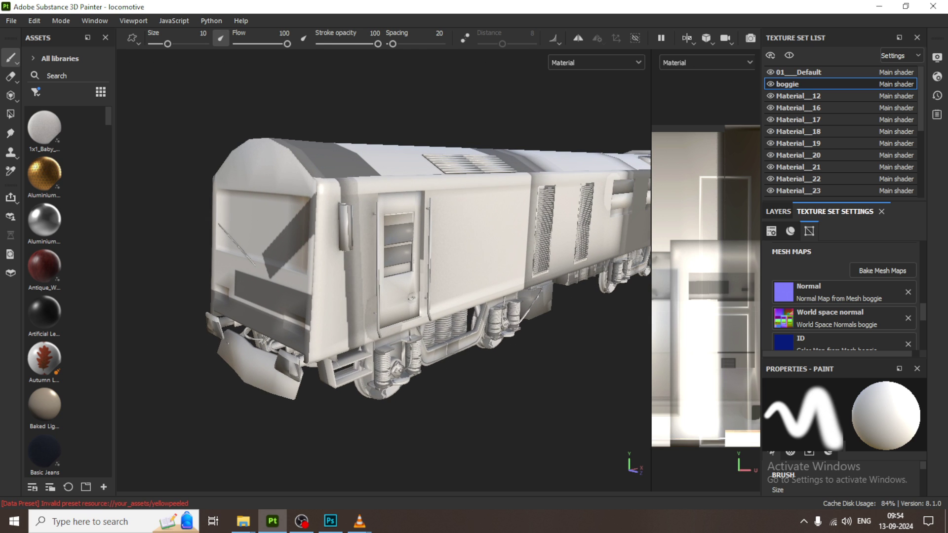
Show the layer stack and enlarge the paint properties area to reach the brush's material settings.
click(778, 211)
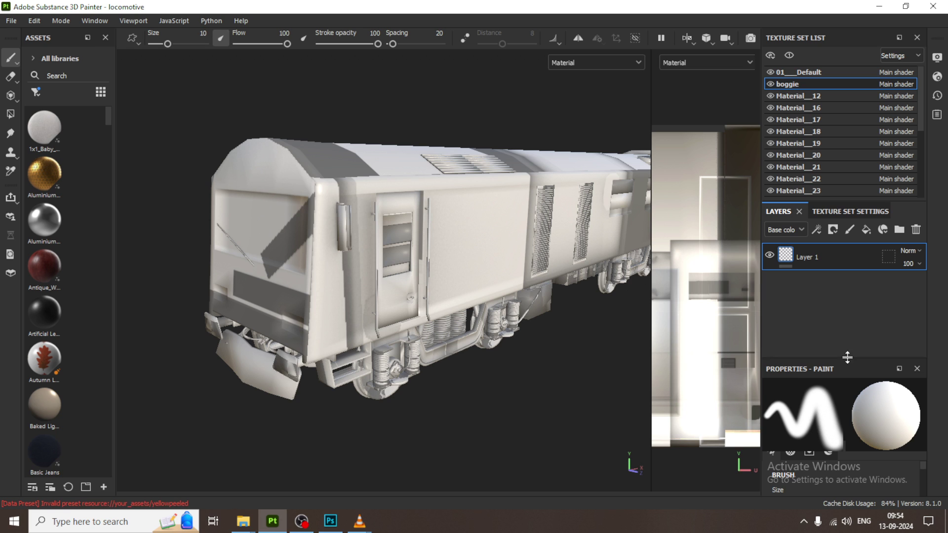
drag(848, 365, 846, 261)
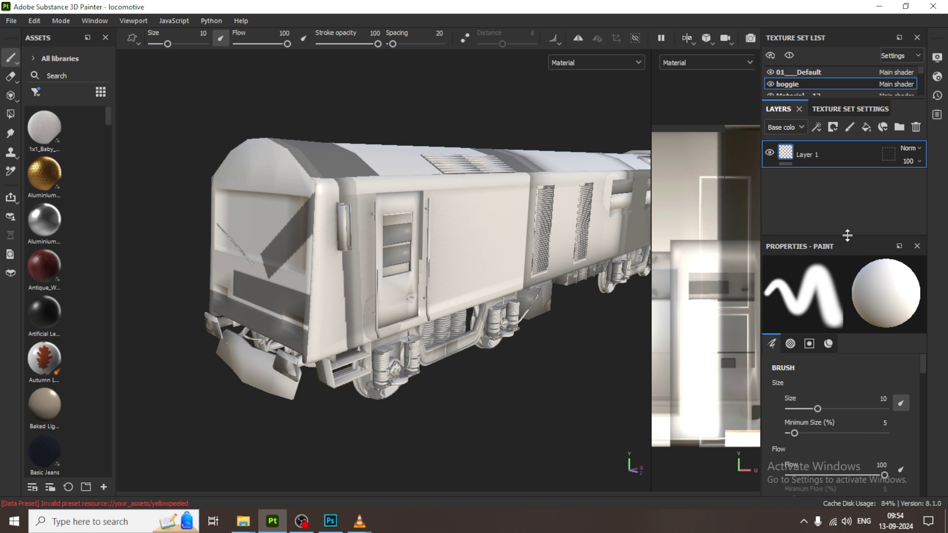
scroll(870, 436, down, 12)
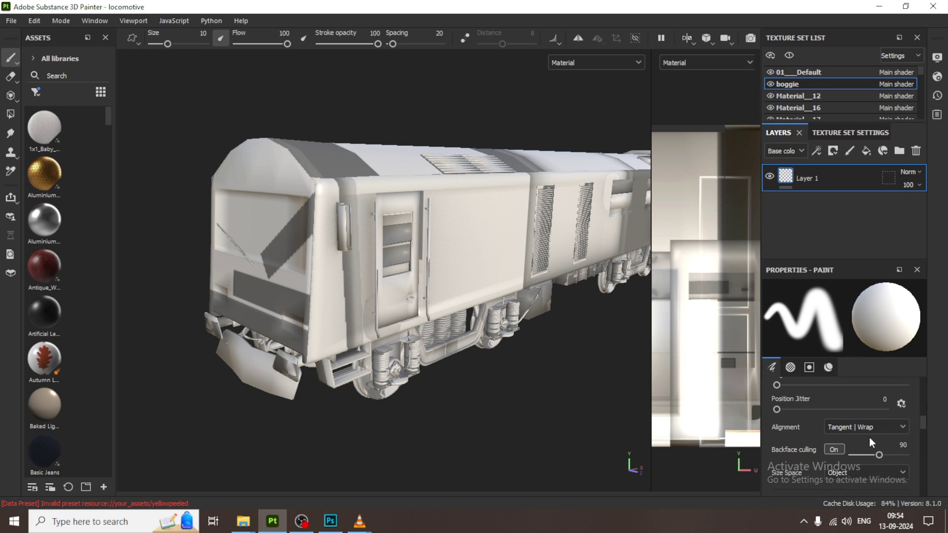
scroll(869, 435, down, 3)
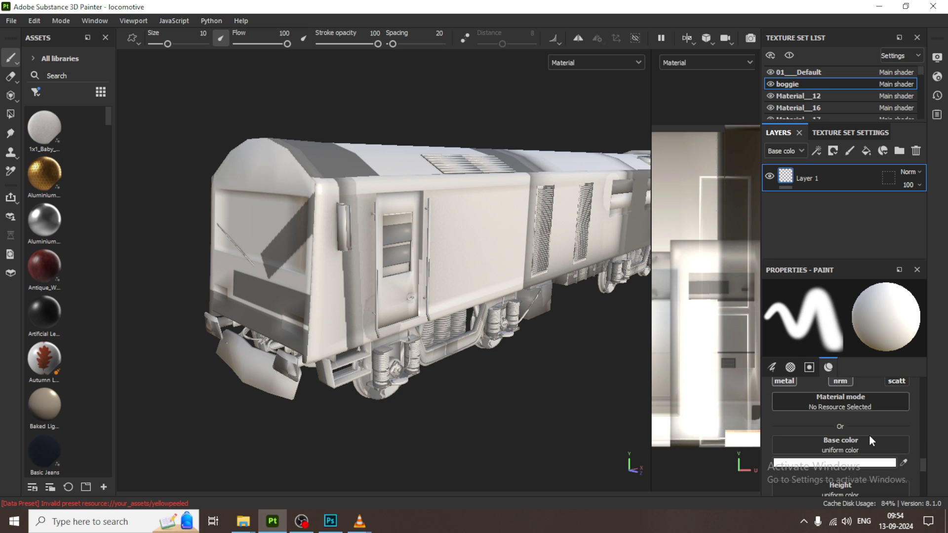
Set the brush's base color to blue 2635AB and paint a small heart on the locomotive's side wall beside the door.
click(841, 463)
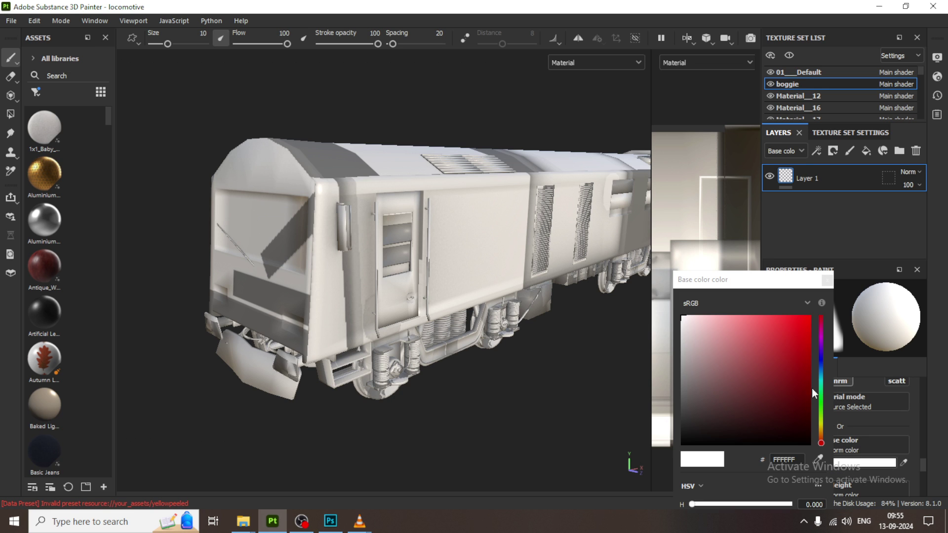
click(821, 363)
click(802, 335)
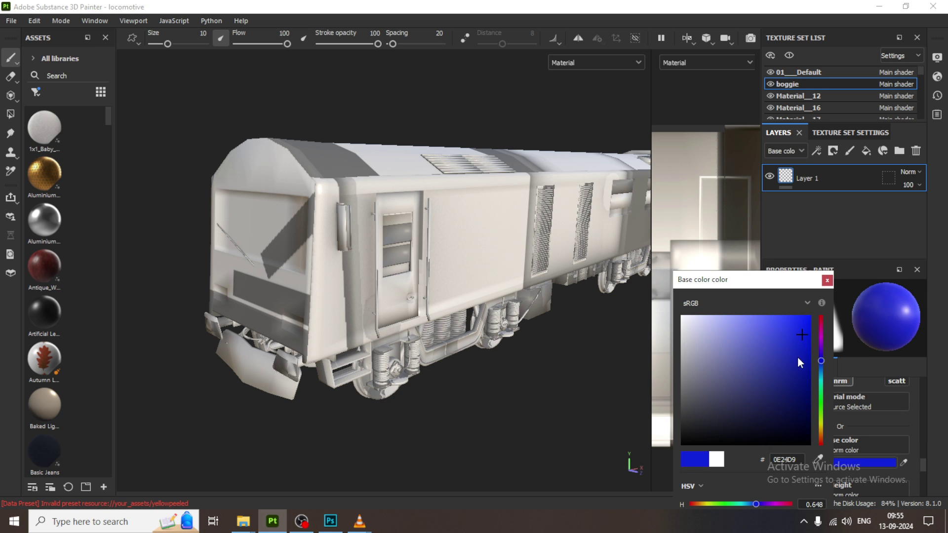
click(783, 336)
drag(783, 336, 782, 358)
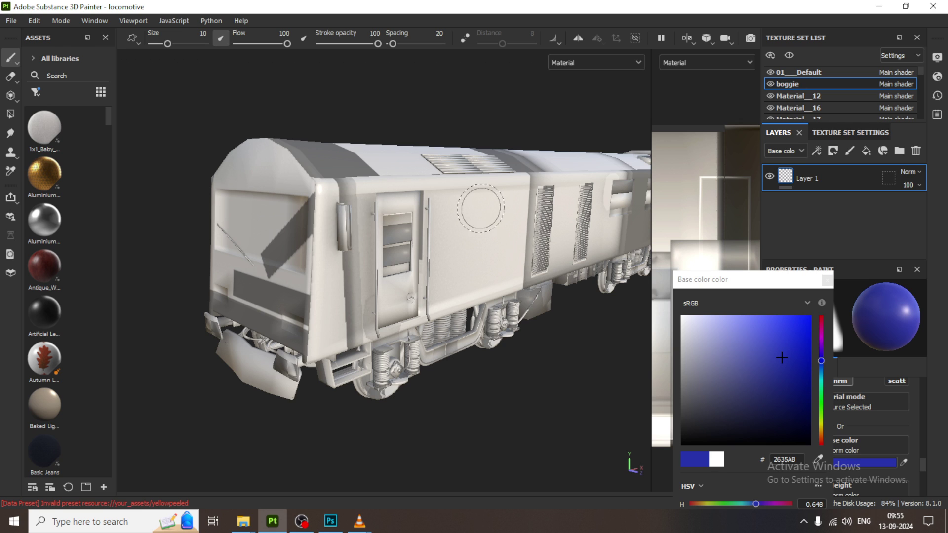
click(465, 220)
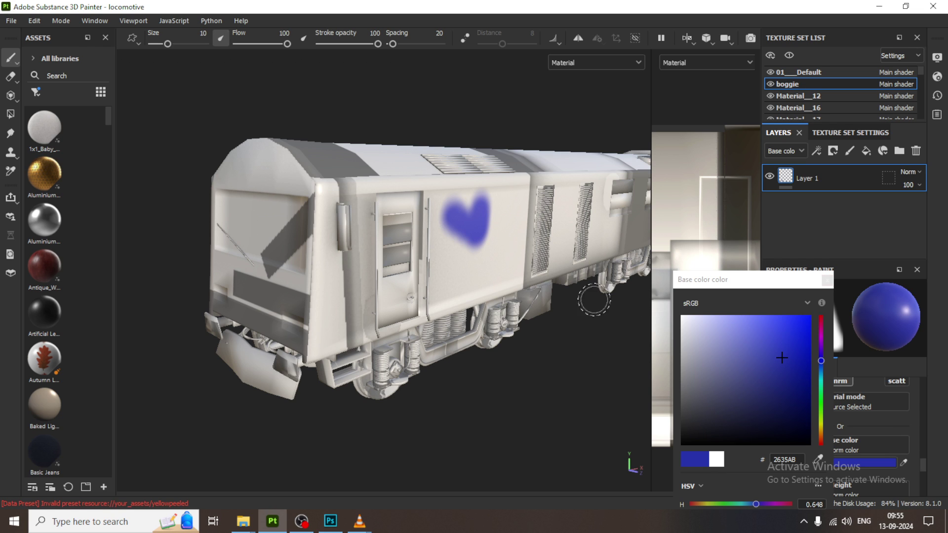
click(834, 281)
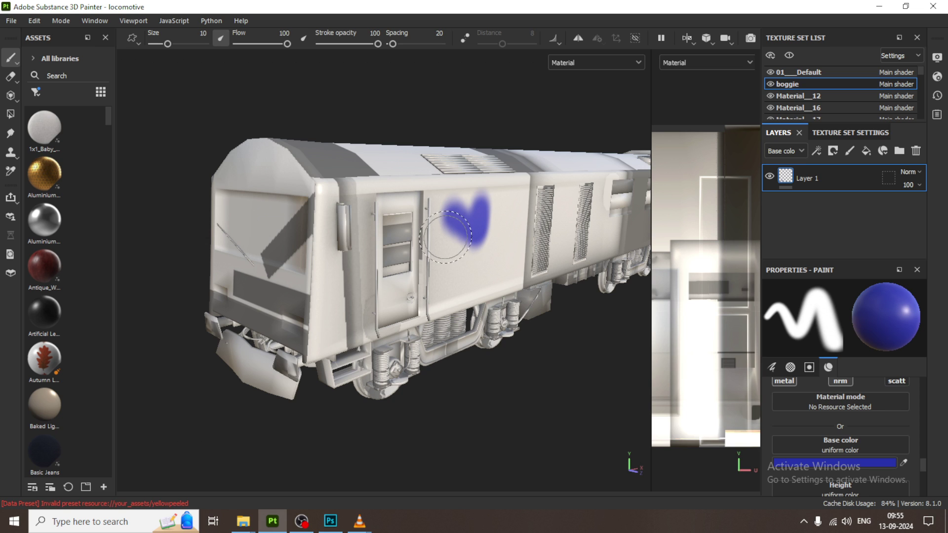
Cycle the viewport display through the mesh maps and show the Normal channel on the locomotive.
key(b)
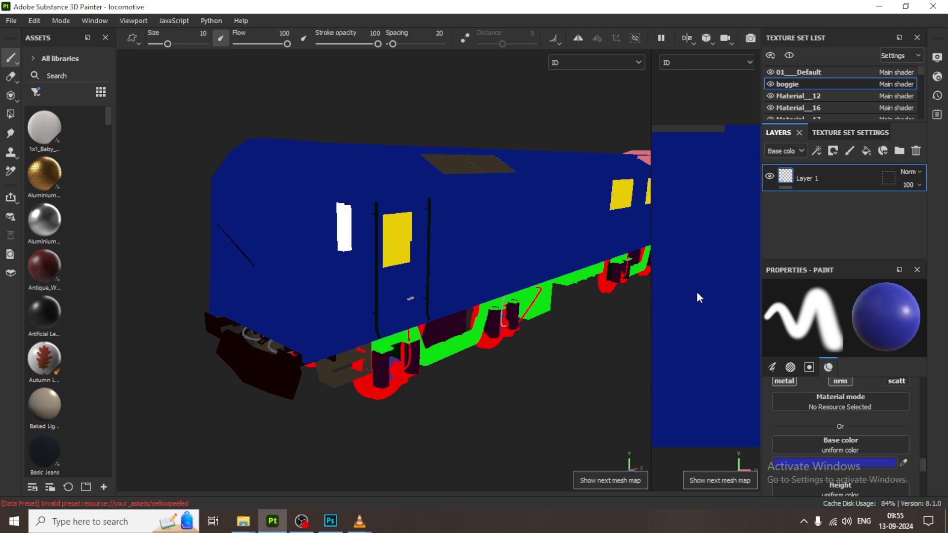
scroll(615, 61, down, 3)
click(615, 61)
click(715, 60)
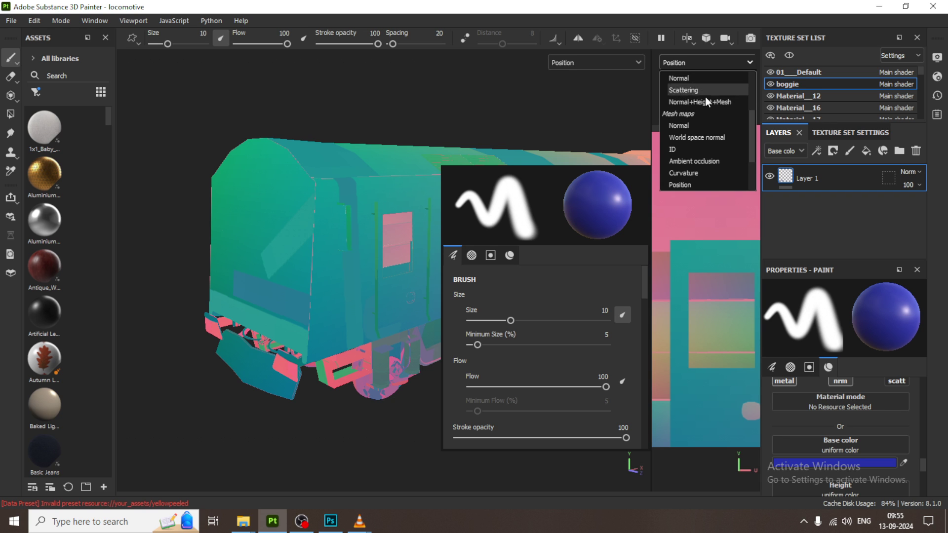
click(606, 57)
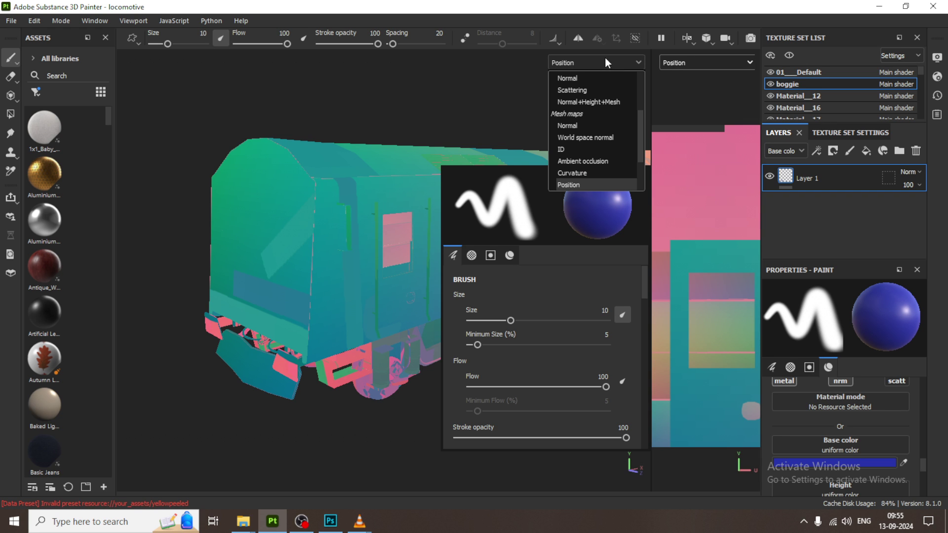
click(594, 77)
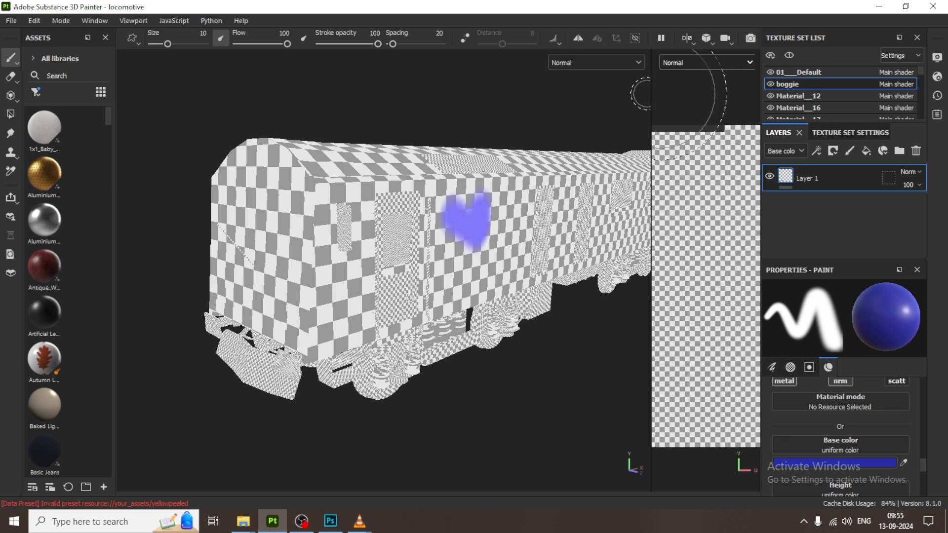
mouse_move(542, 301)
alt+mouse_down()
mouse_move(496, 396)
mouse_move(489, 390)
alt+mouse_up()
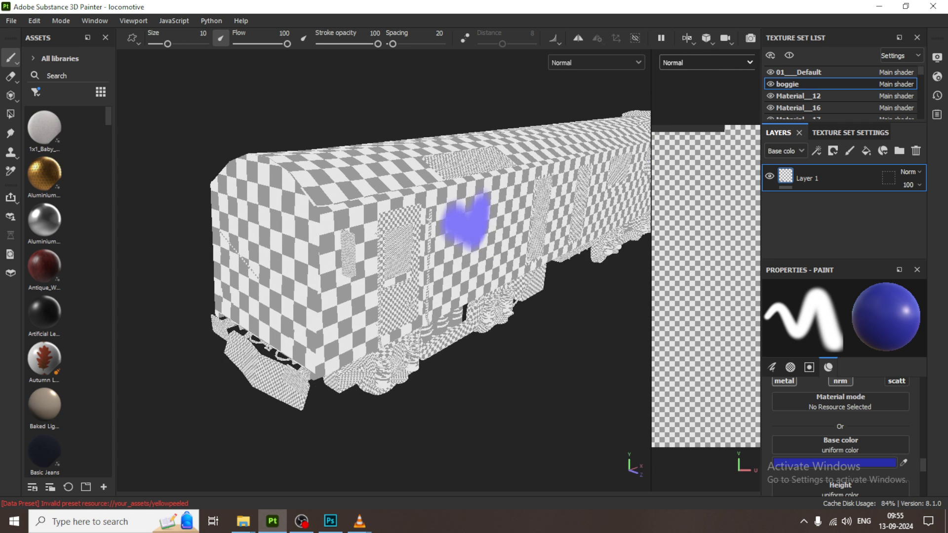
Display the World space normal, ID and Ambient occlusion mesh maps one after another on the locomotive.
click(691, 59)
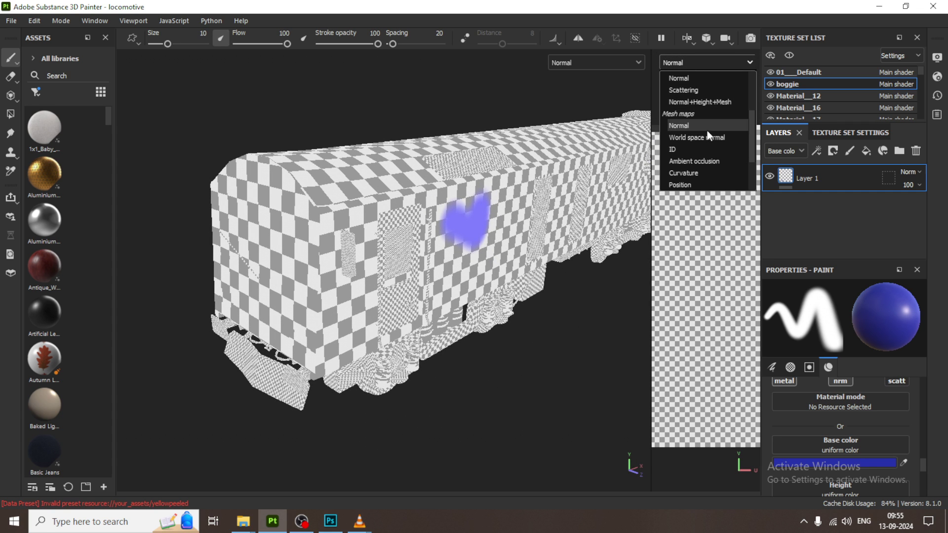
scroll(707, 132, down, 2)
scroll(700, 156, up, 3)
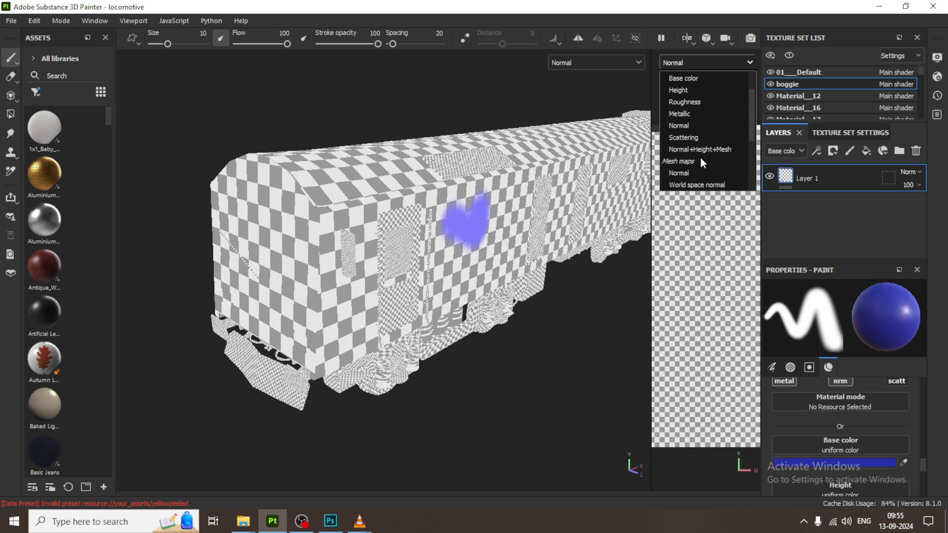
scroll(698, 159, down, 3)
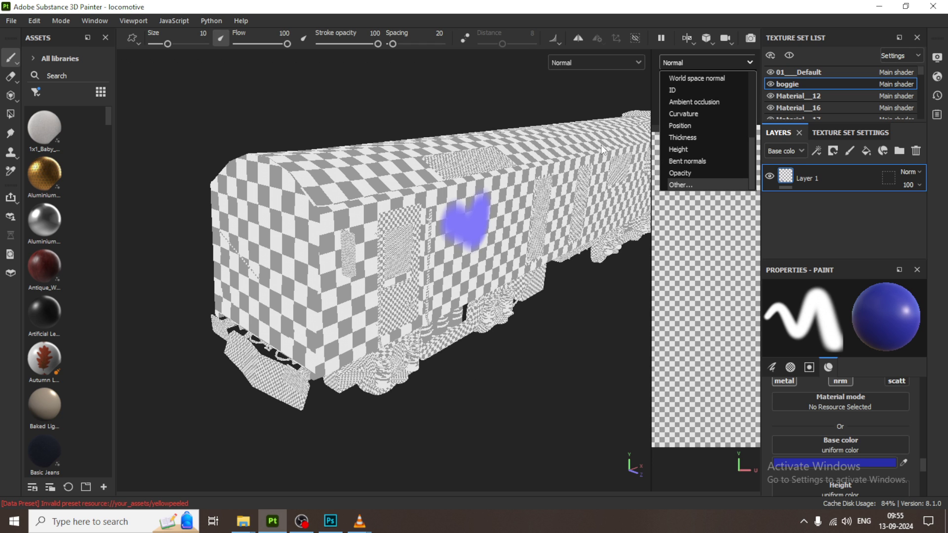
click(686, 77)
click(702, 64)
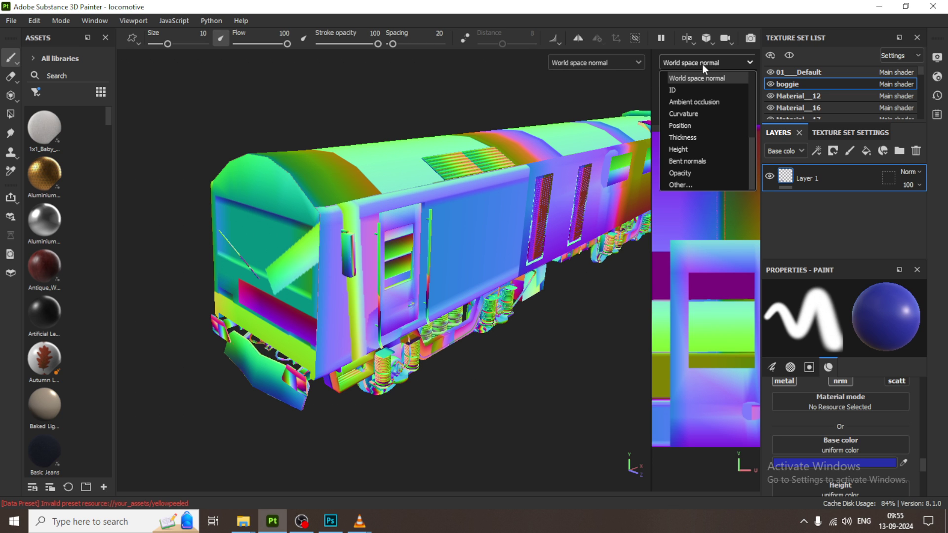
click(697, 88)
click(707, 63)
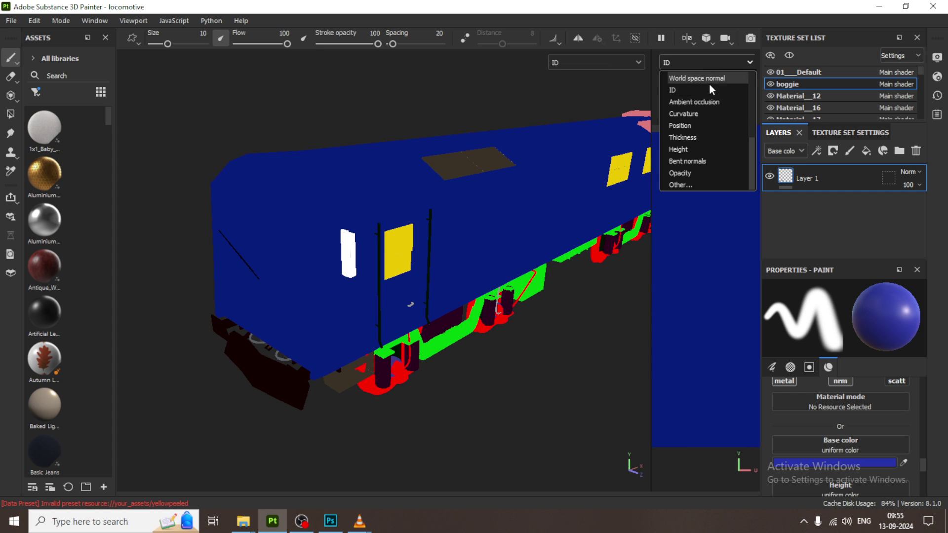
click(705, 103)
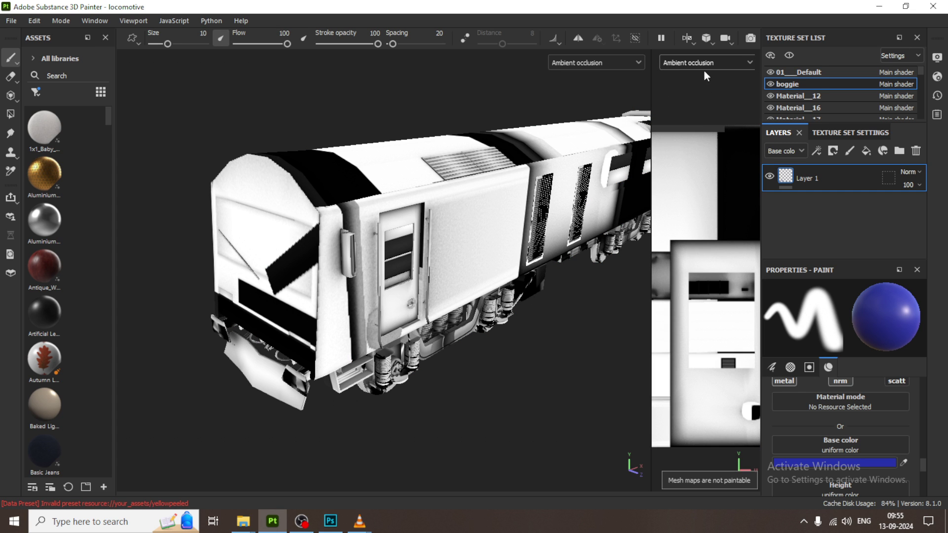
Show the Curvature and Position mesh maps one after another on the locomotive.
click(705, 64)
click(700, 114)
click(722, 60)
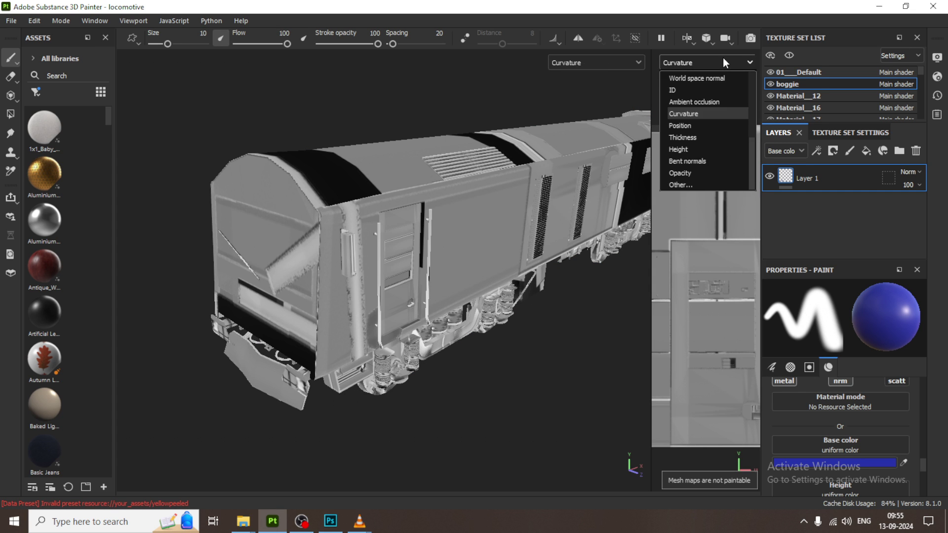
click(688, 125)
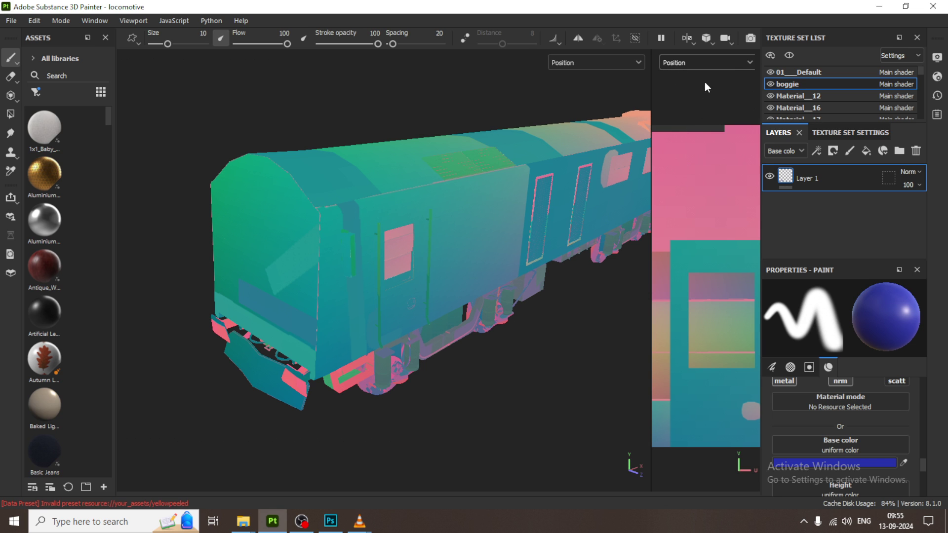
Return the viewport display from the mesh maps to the lit Material view.
click(704, 64)
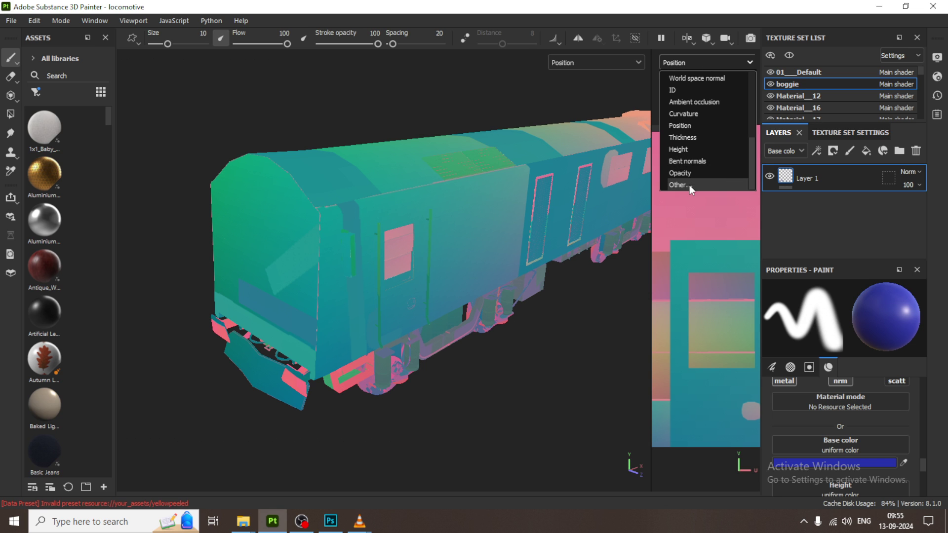
click(690, 185)
click(703, 59)
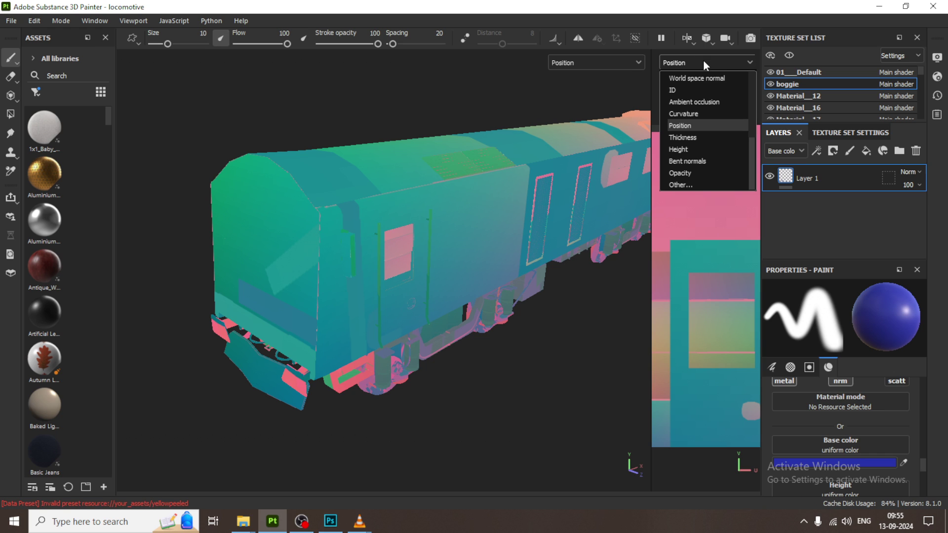
scroll(704, 108, up, 5)
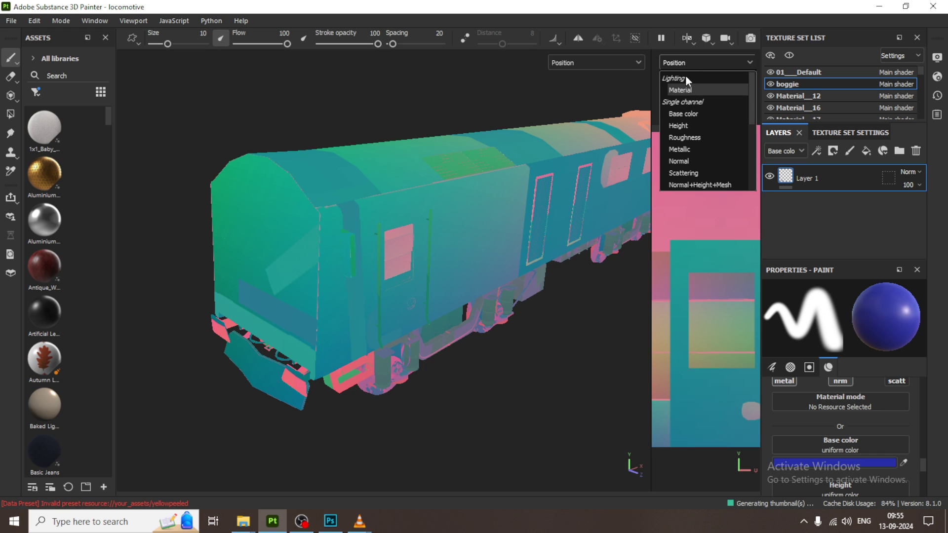
click(687, 90)
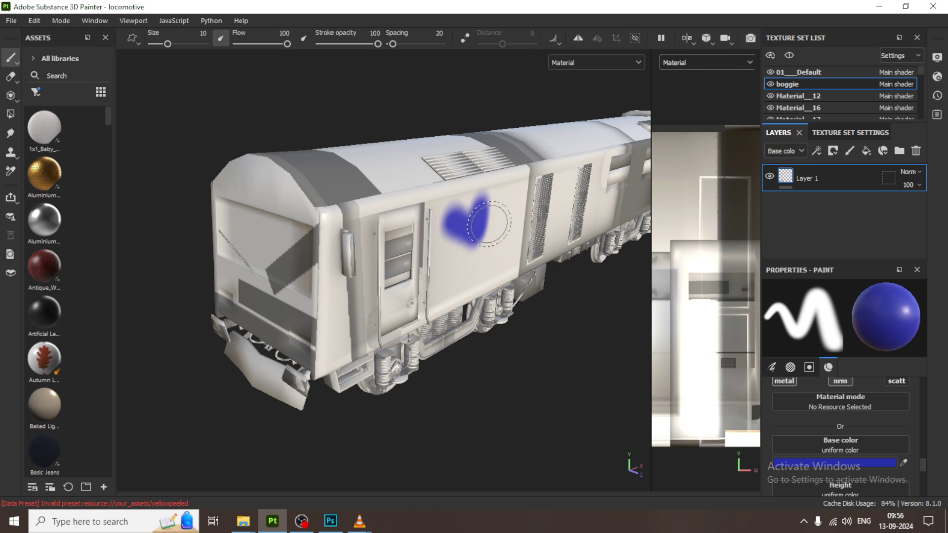
Paint the locomotive's front, roof and door side blue, enlarging the brush to size 91.01 for the remaining areas.
mouse_move(514, 185)
mouse_down()
mouse_move(430, 190)
mouse_move(399, 224)
mouse_move(410, 217)
mouse_move(227, 267)
mouse_move(155, 269)
mouse_up()
mouse_move(293, 308)
mouse_down()
mouse_move(295, 284)
mouse_move(223, 252)
mouse_move(409, 270)
mouse_move(395, 298)
mouse_move(335, 316)
mouse_move(197, 302)
mouse_move(373, 227)
mouse_move(287, 232)
mouse_move(266, 212)
mouse_move(275, 227)
mouse_up()
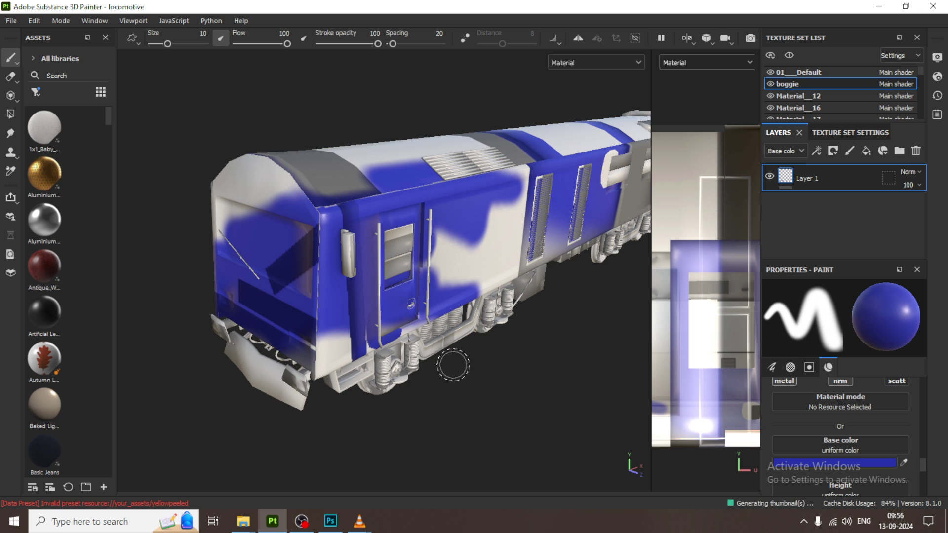
ctrl+right_drag(453, 369, 538, 369)
mouse_move(453, 356)
mouse_down()
mouse_move(508, 201)
mouse_move(360, 190)
mouse_move(355, 242)
mouse_move(417, 222)
mouse_move(296, 217)
mouse_up()
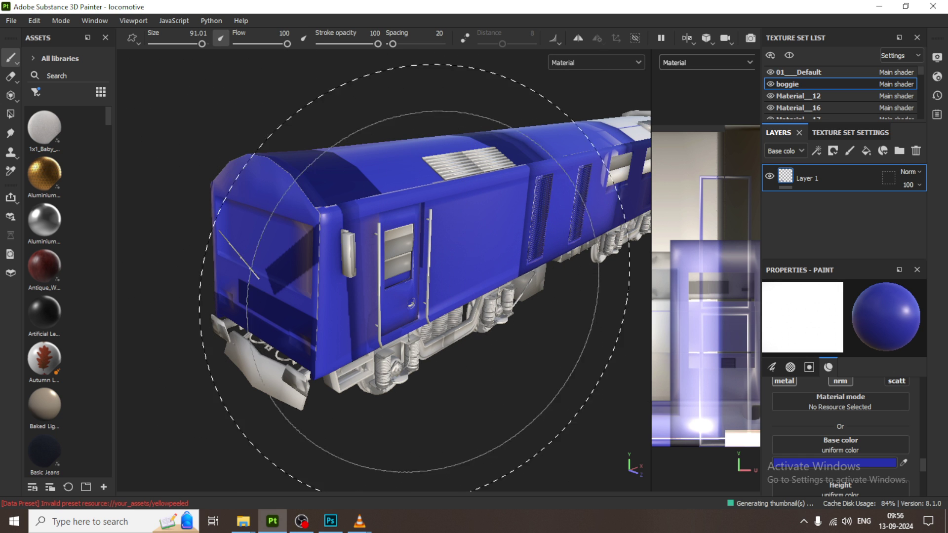
Set the brush flow to 70 and paint the opposite side and roof of the locomotive body blue.
alt+drag(523, 307, 685, 305)
scroll(291, 281, down, 8)
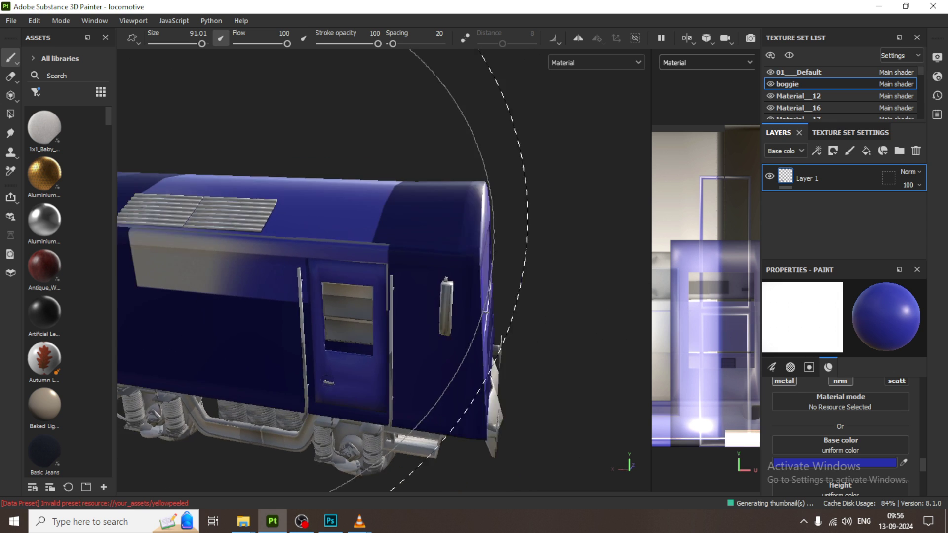
scroll(290, 281, down, 2)
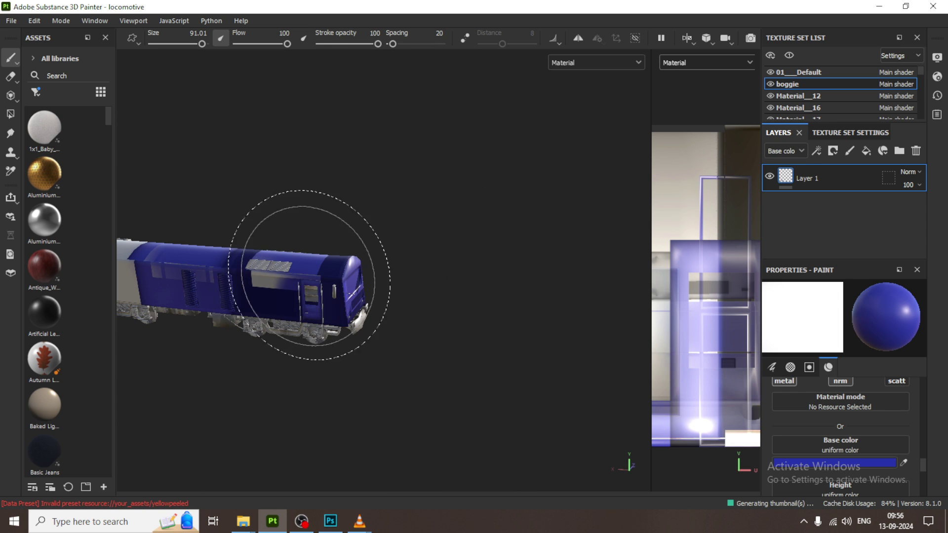
mouse_move(302, 282)
ctrl+mouse_down()
mouse_move(286, 282)
mouse_move(303, 281)
ctrl+mouse_up()
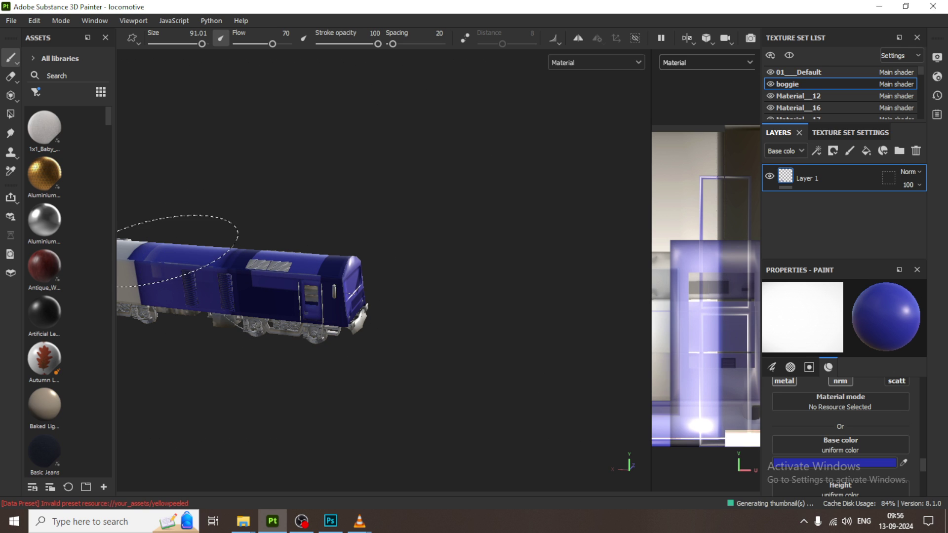
drag(178, 251, 131, 271)
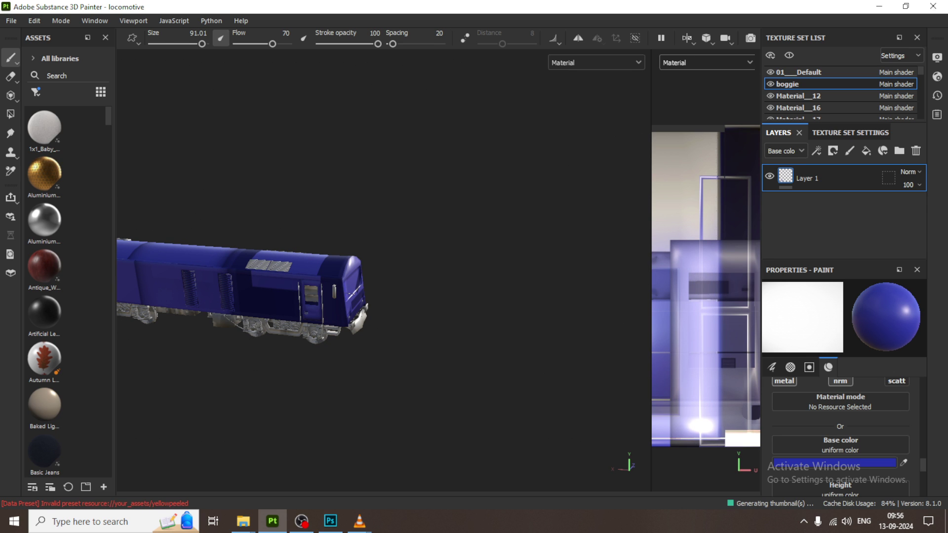
Widen the 2D UV view and fill the unpainted area of the boggie texture with blue, reducing the brush size to 11.23.
drag(501, 221, 346, 227)
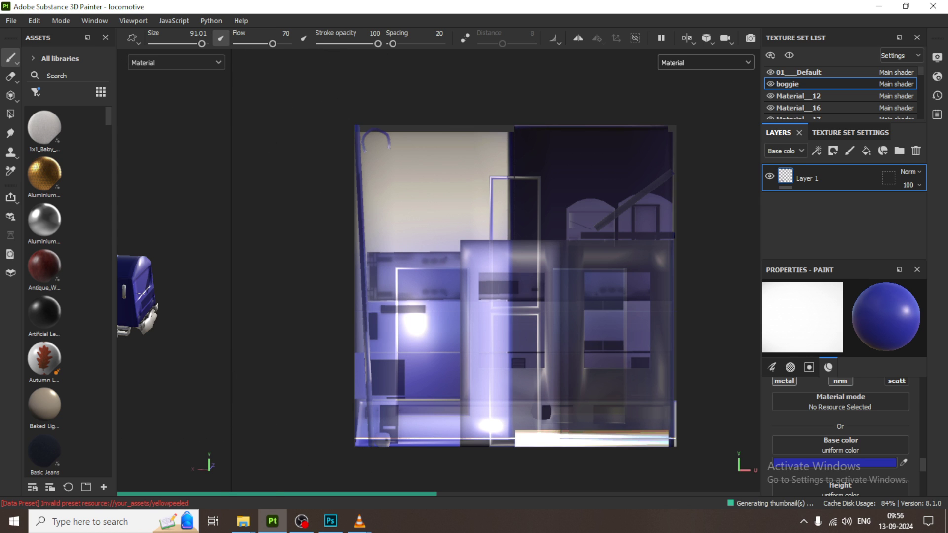
click(375, 148)
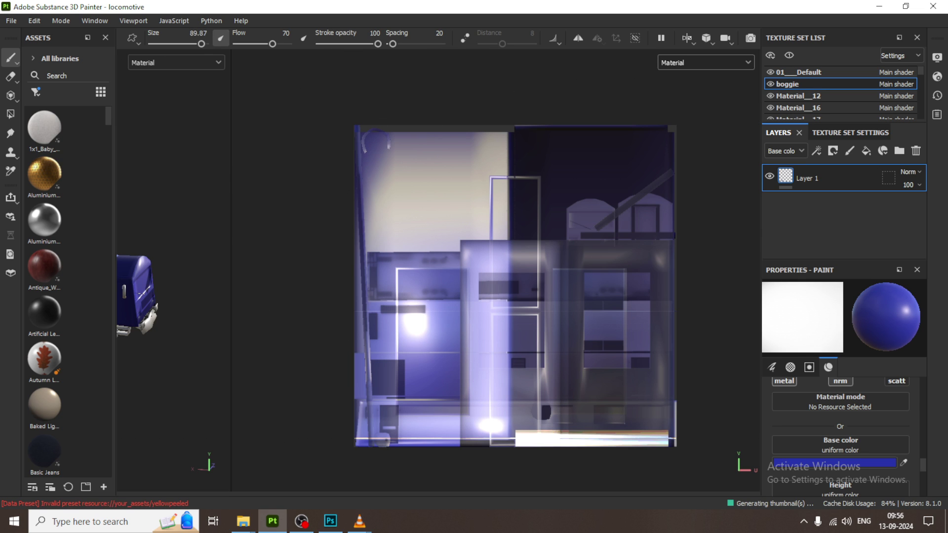
mouse_move(634, 254)
ctrl+right_down()
mouse_move(422, 202)
mouse_move(360, 197)
mouse_move(421, 201)
mouse_move(315, 205)
mouse_move(474, 205)
mouse_move(435, 205)
mouse_move(381, 169)
ctrl+right_up()
mouse_move(414, 190)
mouse_down()
mouse_move(415, 208)
mouse_move(424, 124)
mouse_move(417, 58)
mouse_move(463, 152)
mouse_move(434, 190)
mouse_move(482, 158)
mouse_move(480, 188)
mouse_up()
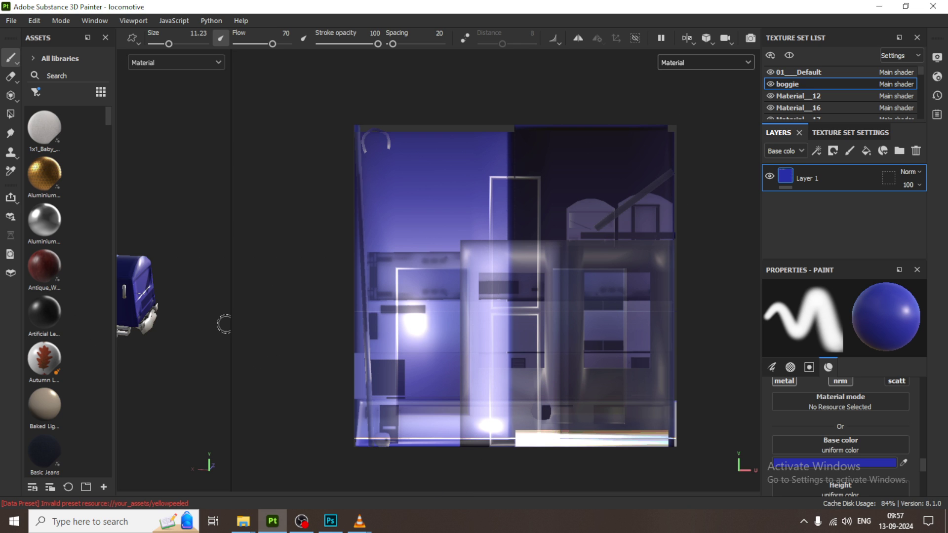
Enlarge the 3D view again and brush blue over the locomotive's side wall around the ventilation grilles.
drag(230, 324, 615, 316)
mouse_move(192, 339)
alt+mouse_down()
mouse_move(424, 313)
mouse_move(363, 262)
mouse_move(372, 326)
mouse_move(478, 297)
mouse_move(499, 254)
mouse_move(418, 314)
alt+mouse_up()
scroll(418, 315, down, 5)
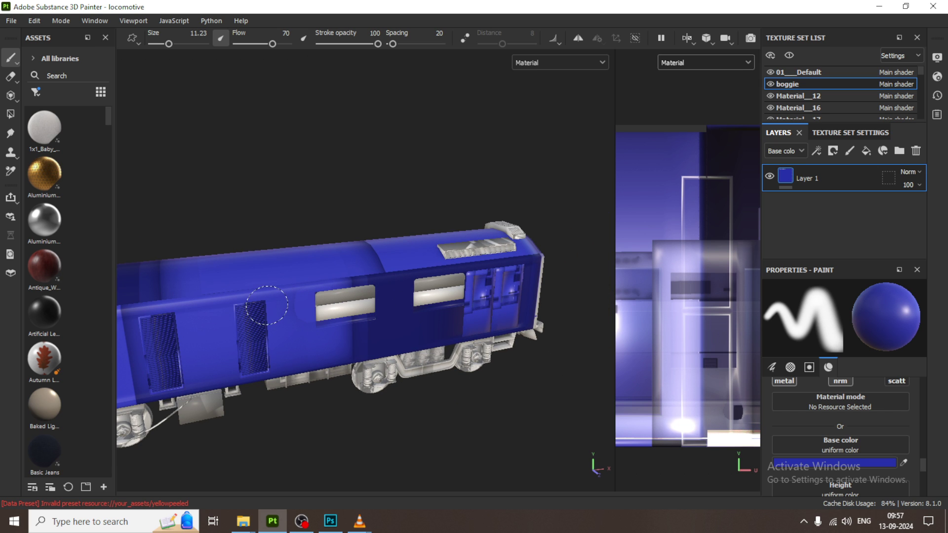
drag(253, 327, 319, 308)
scroll(316, 306, down, 3)
alt+drag(224, 319, 240, 330)
scroll(241, 331, up, 3)
scroll(241, 332, up, 2)
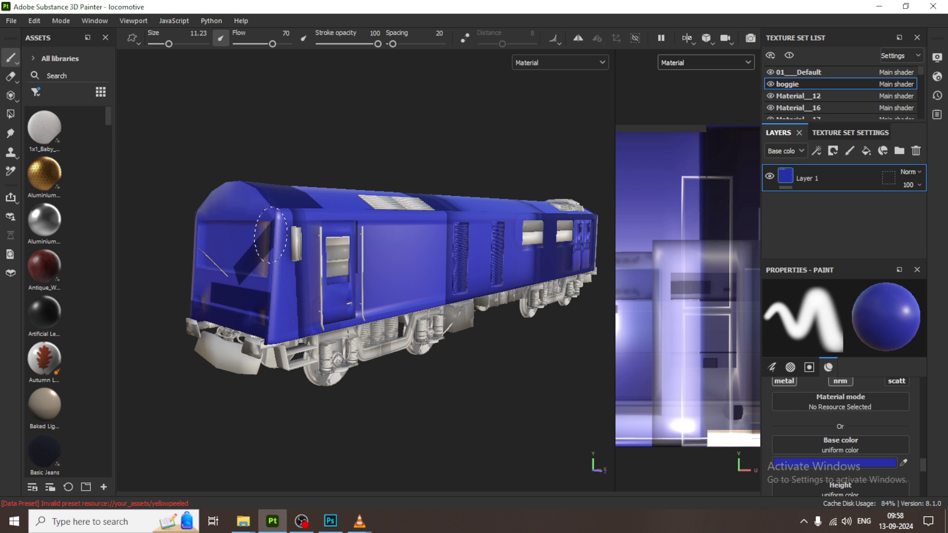
Inspect the painted front and side, and toggle Layer 1's visibility off and on to compare the body without paint.
alt+drag(355, 231, 442, 216)
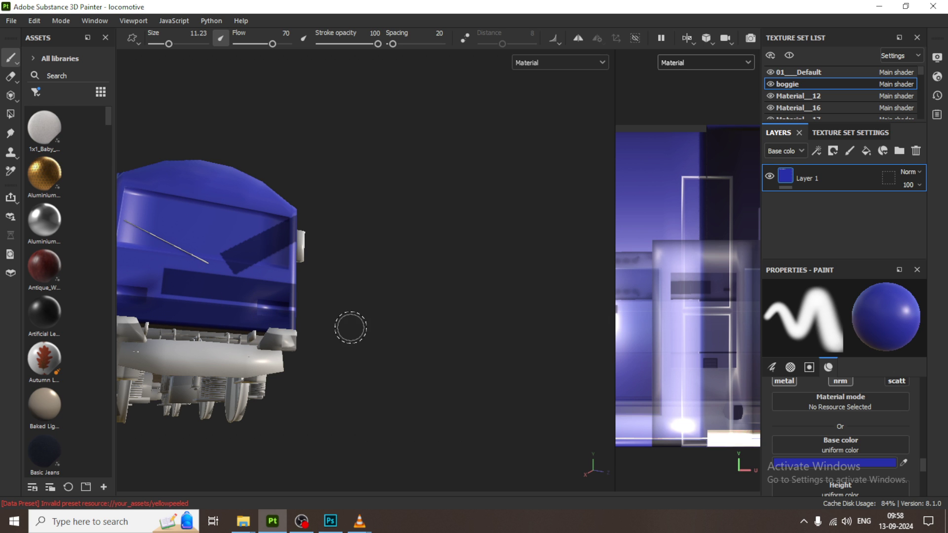
alt+drag(349, 330, 355, 368)
scroll(355, 368, up, 5)
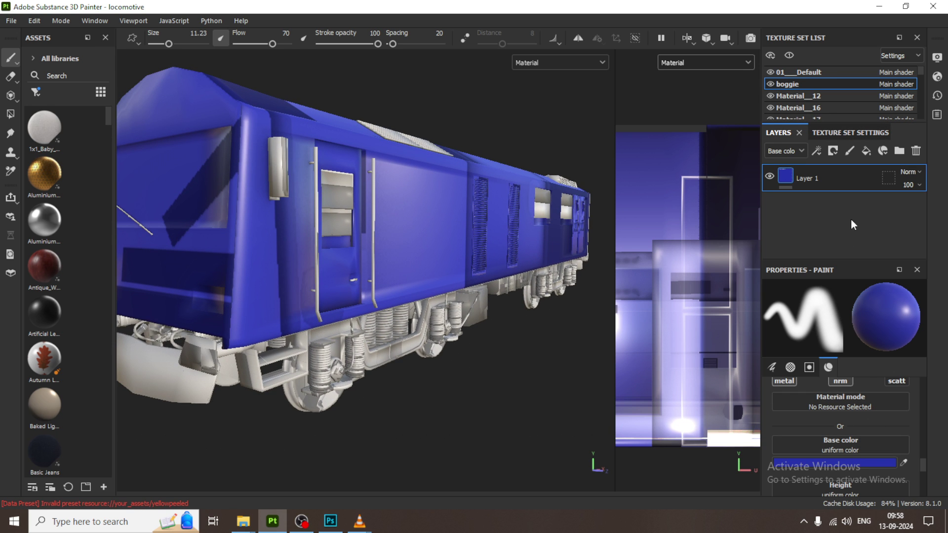
click(769, 176)
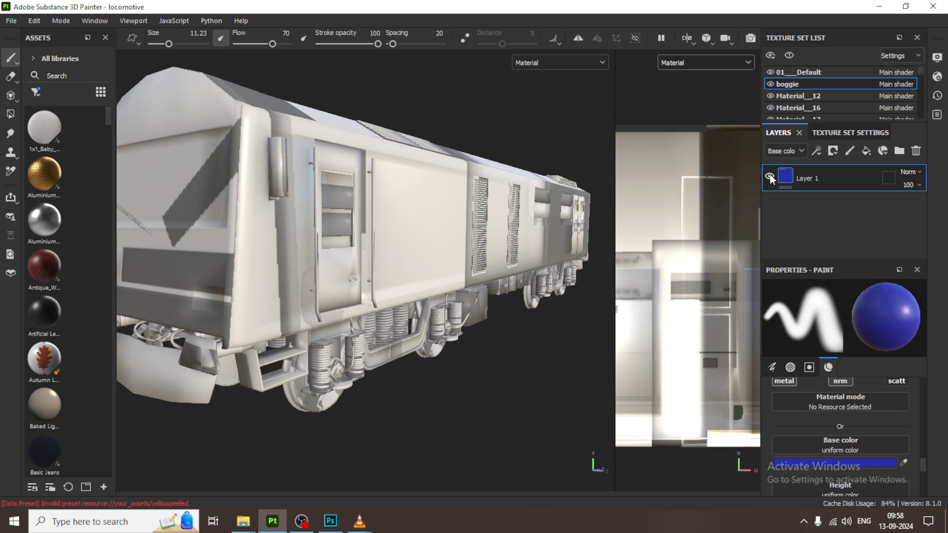
click(769, 176)
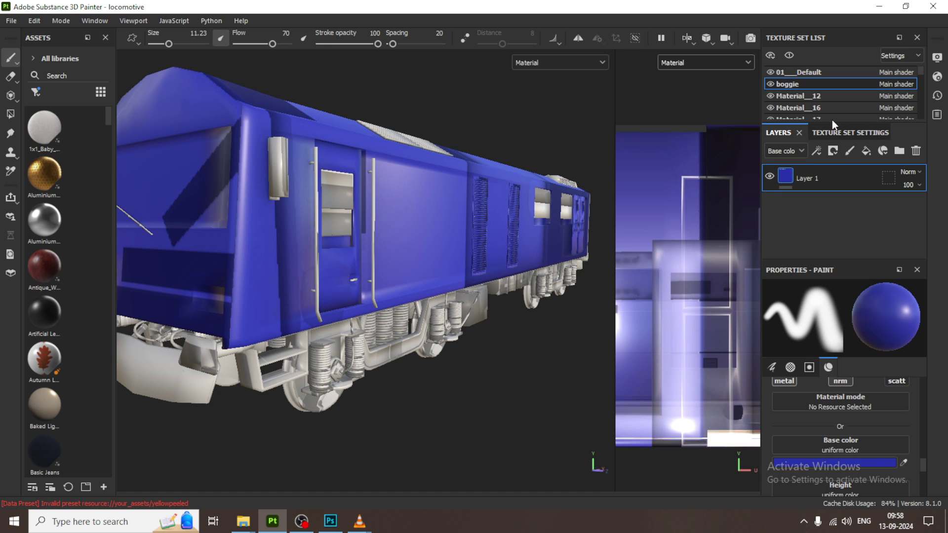
Enlarge the texture set list and toggle the visibility of Material__12 and Material__16 to identify which parts they cover.
drag(835, 123, 834, 213)
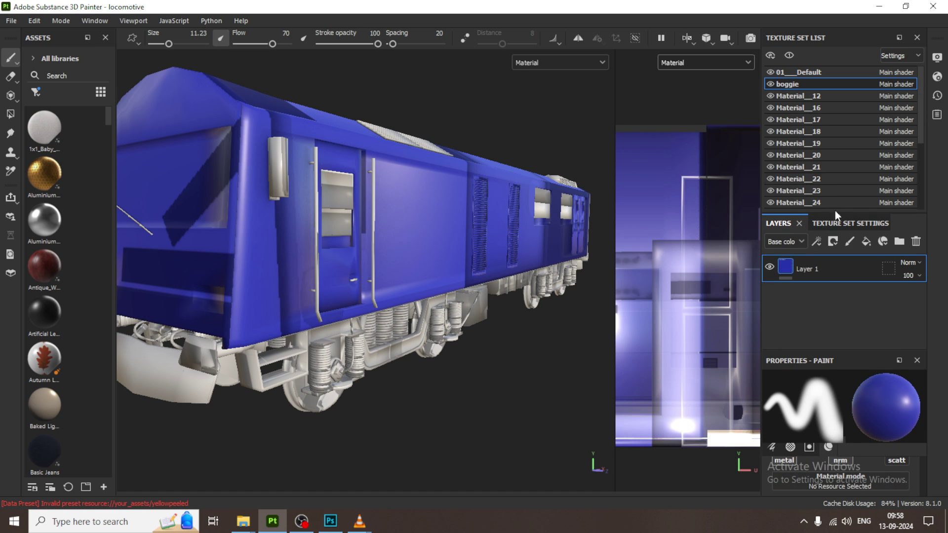
click(769, 95)
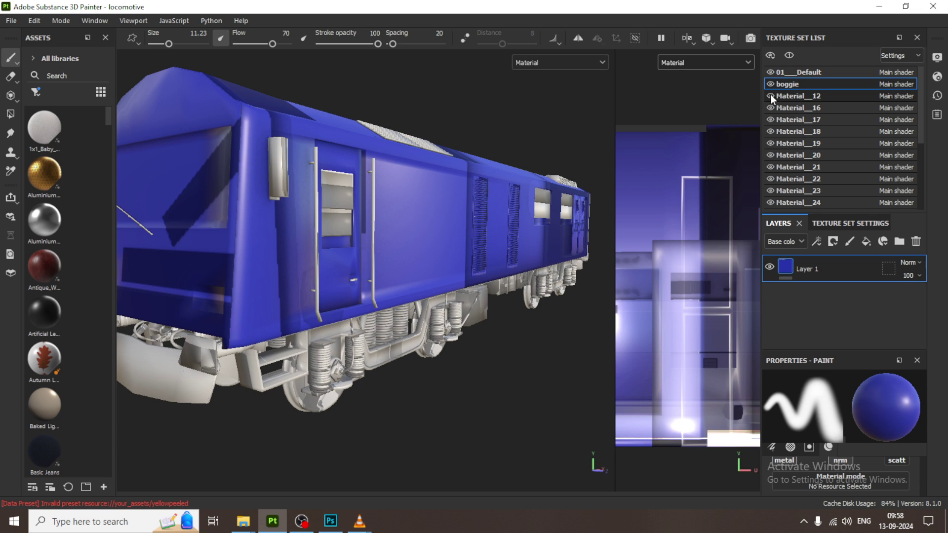
click(770, 107)
click(771, 107)
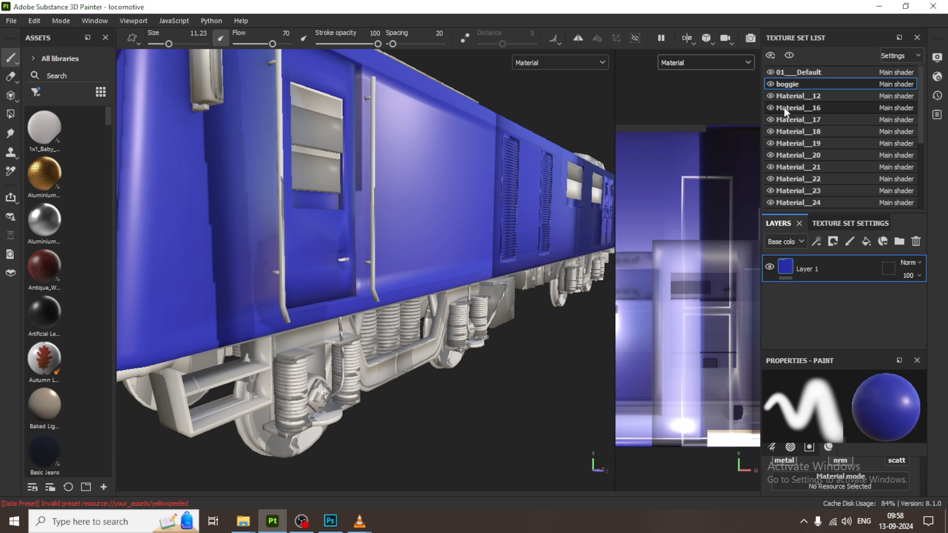
click(772, 106)
click(771, 108)
Rename the Material__16 texture set to metal1.
click(819, 110)
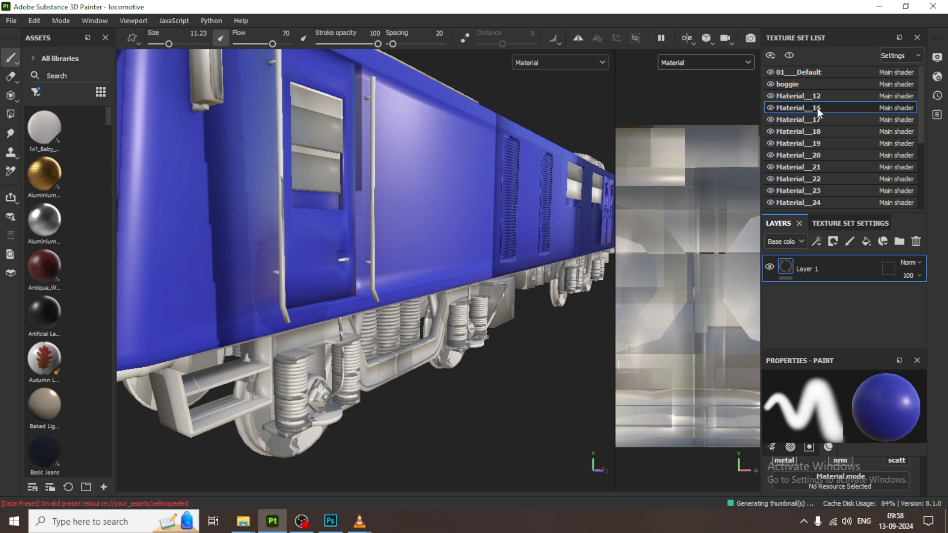
double_click(818, 108)
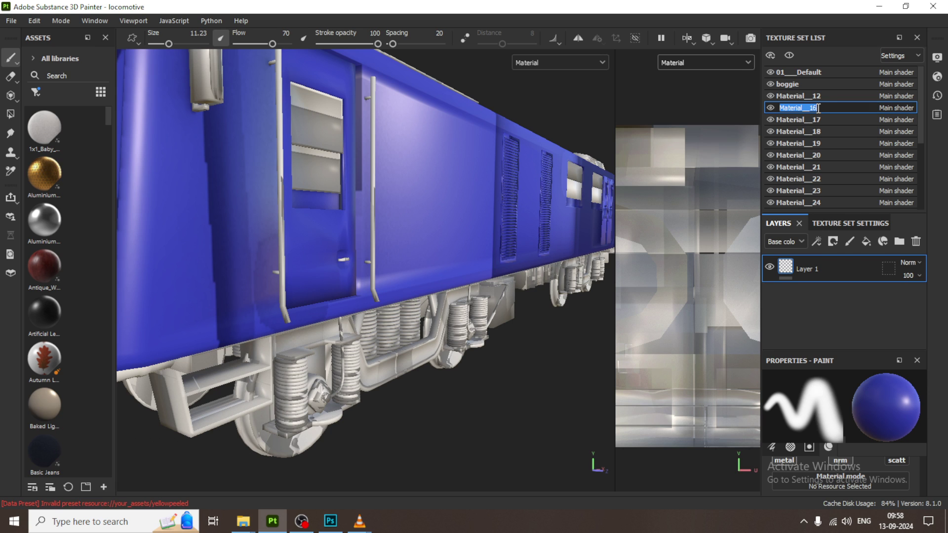
text(metal1)
key(Return)
Widen the asset library and switch to Photoshop to consult the reference photo of the blue locomotive.
mouse_move(115, 183)
mouse_down()
mouse_move(265, 201)
mouse_move(223, 207)
mouse_move(262, 212)
mouse_move(168, 217)
mouse_move(259, 243)
mouse_up()
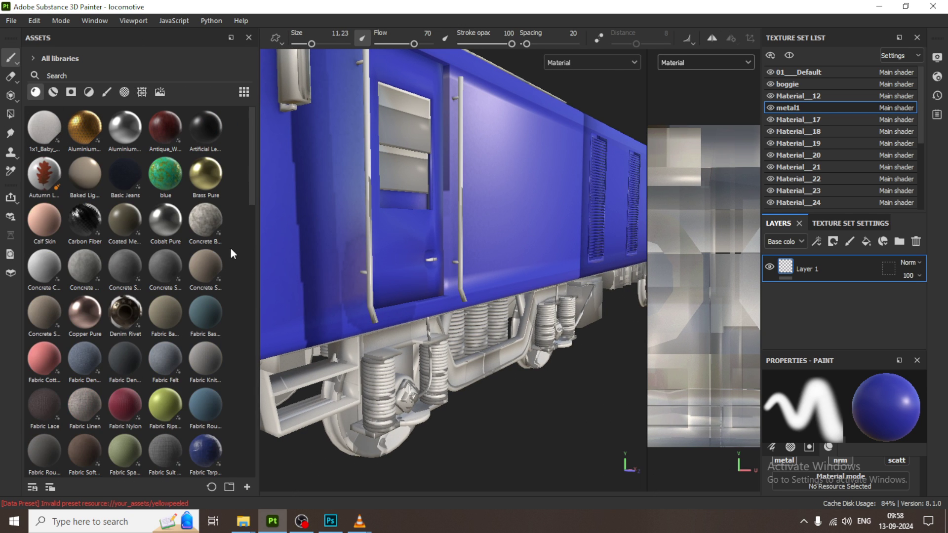
click(52, 93)
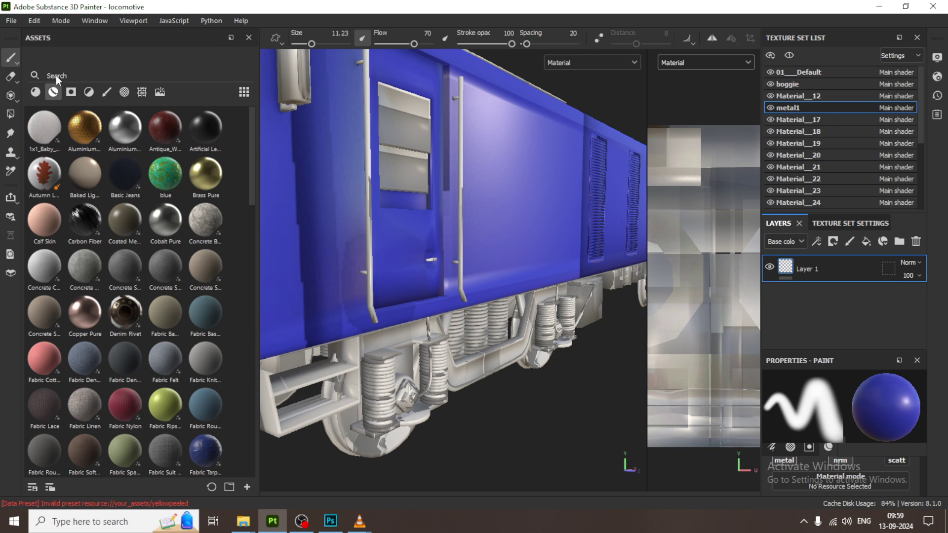
click(332, 523)
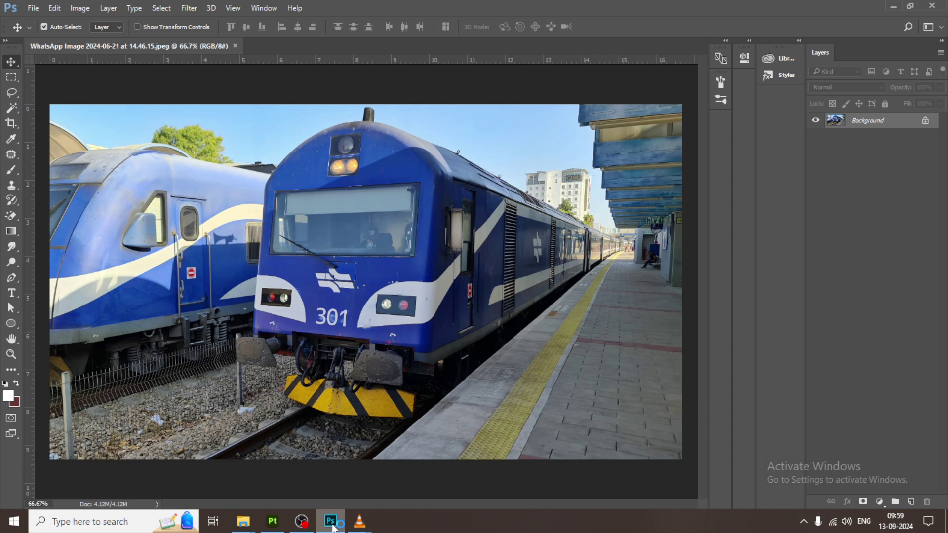
click(331, 522)
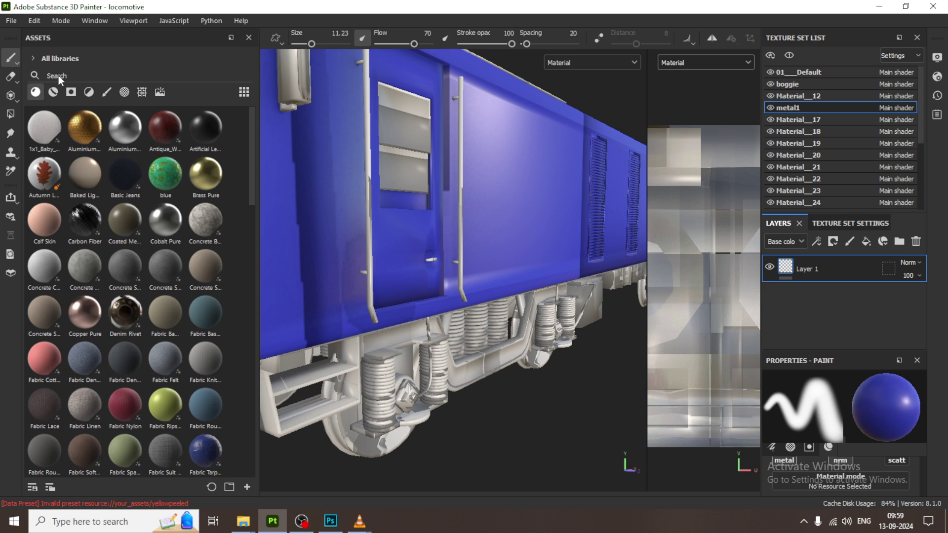
Search the asset library for metal and apply the Steel Rust and Wear material to the locomotive's underframe in the metal1 texture set.
click(65, 76)
text(metal)
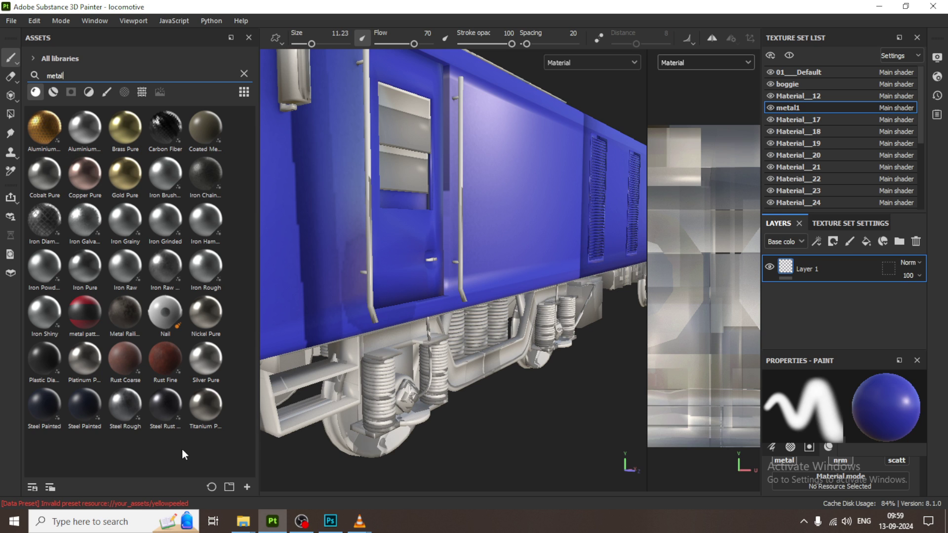
mouse_move(166, 411)
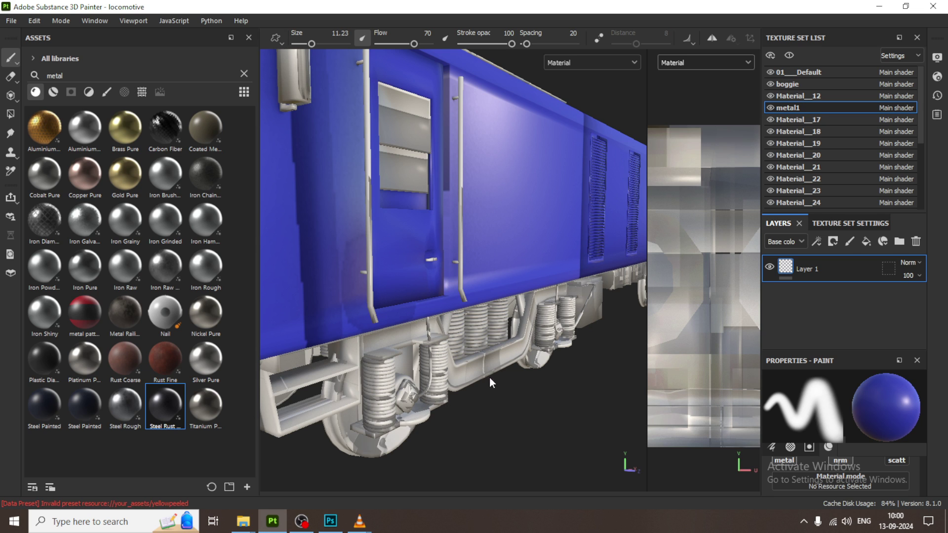
drag(490, 377, 492, 362)
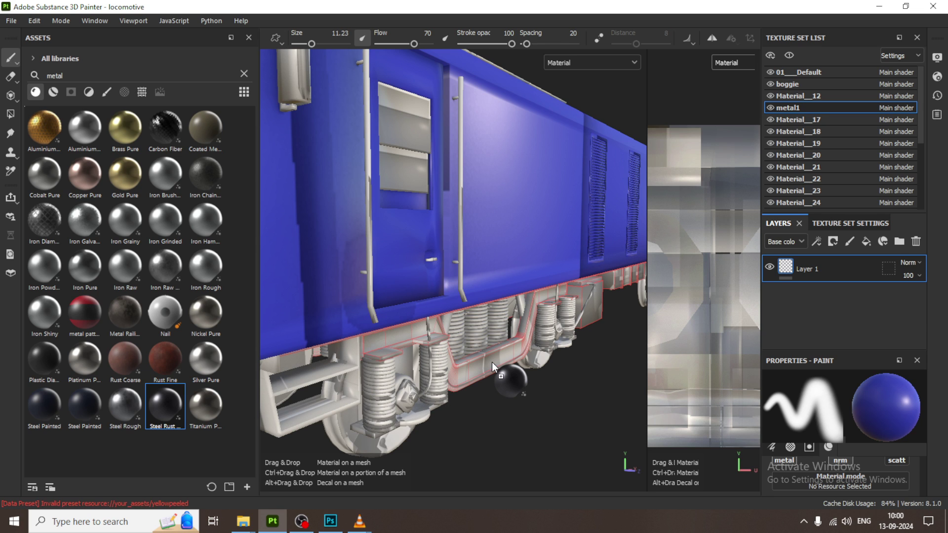
drag(491, 363, 492, 363)
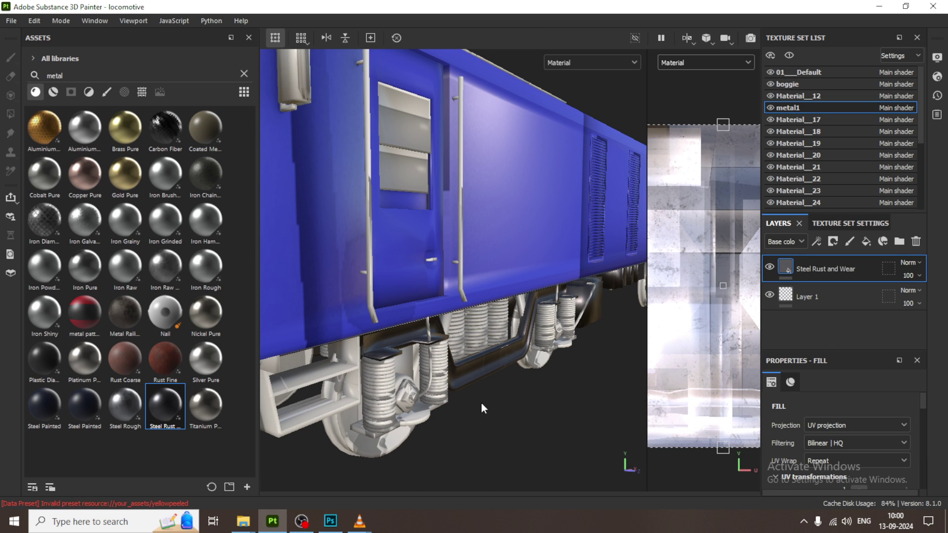
alt+drag(461, 434, 449, 430)
alt+drag(503, 441, 478, 386)
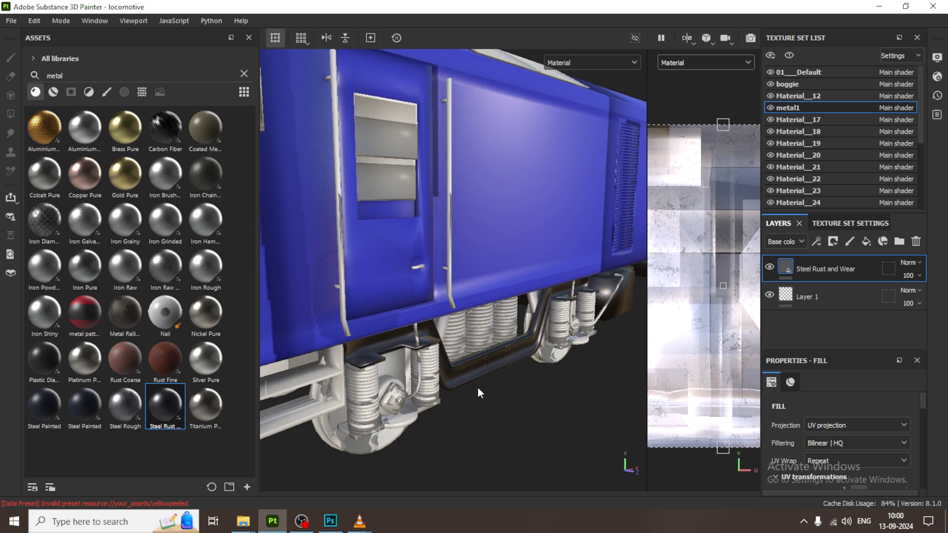
Apply the Metal Railing - Used 01 material to the locomotive's underframe in the metal1 texture set.
scroll(478, 384, up, 2)
scroll(479, 386, up, 2)
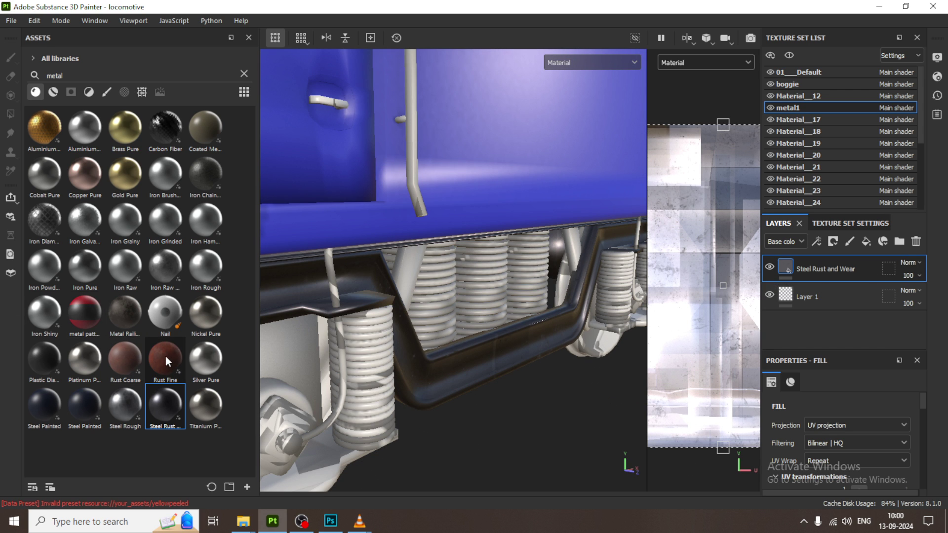
mouse_move(125, 323)
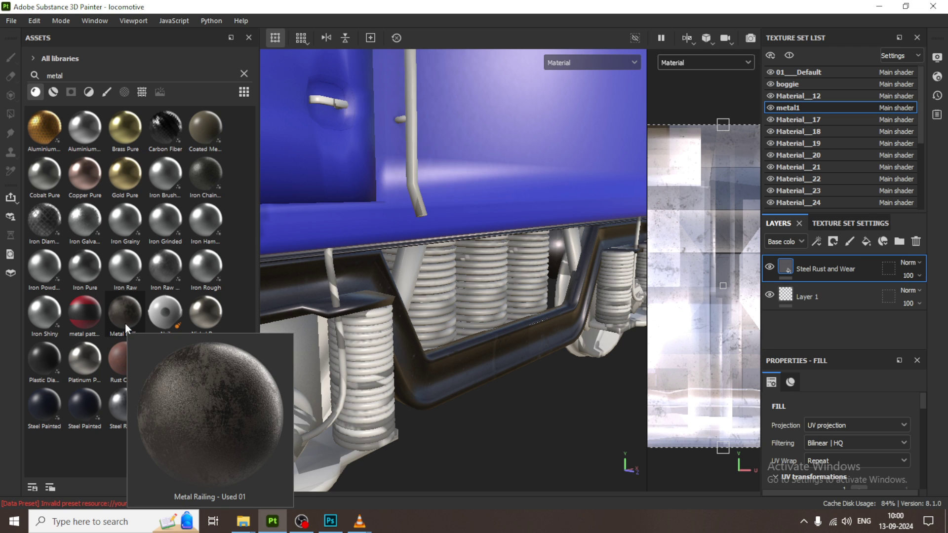
drag(121, 320, 487, 375)
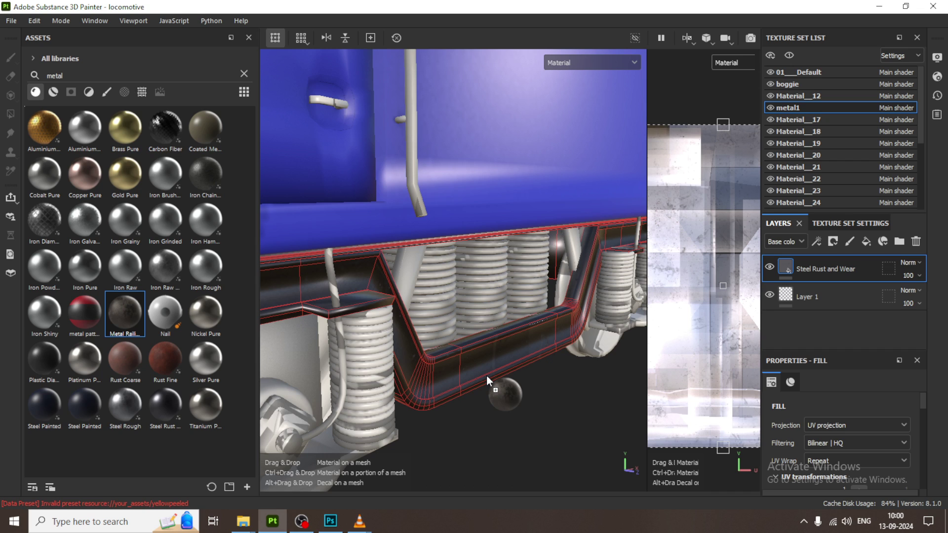
drag(486, 374, 487, 376)
ctrl+drag(557, 408, 553, 417)
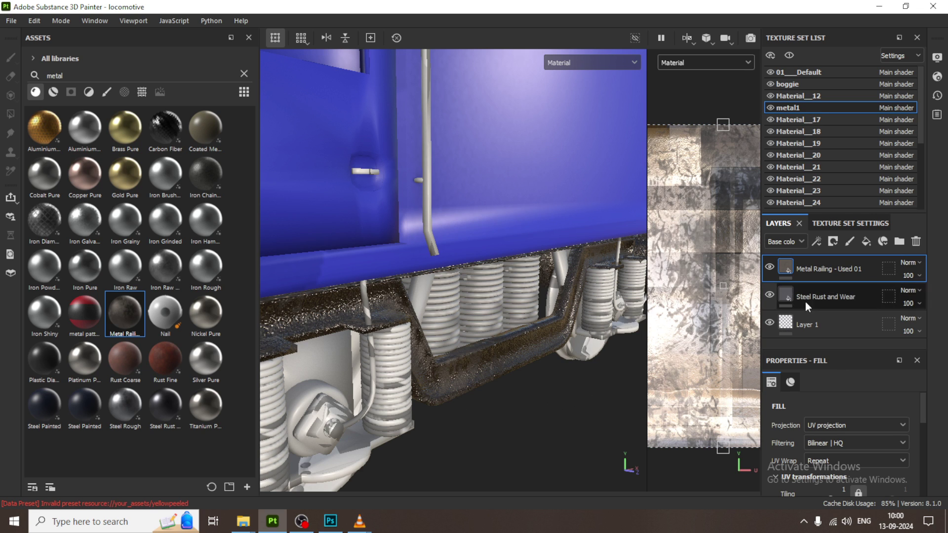
Enlarge the fill properties and switch the Metal Railing layer's height and base color channels off and back on to compare their effect.
drag(852, 349, 856, 194)
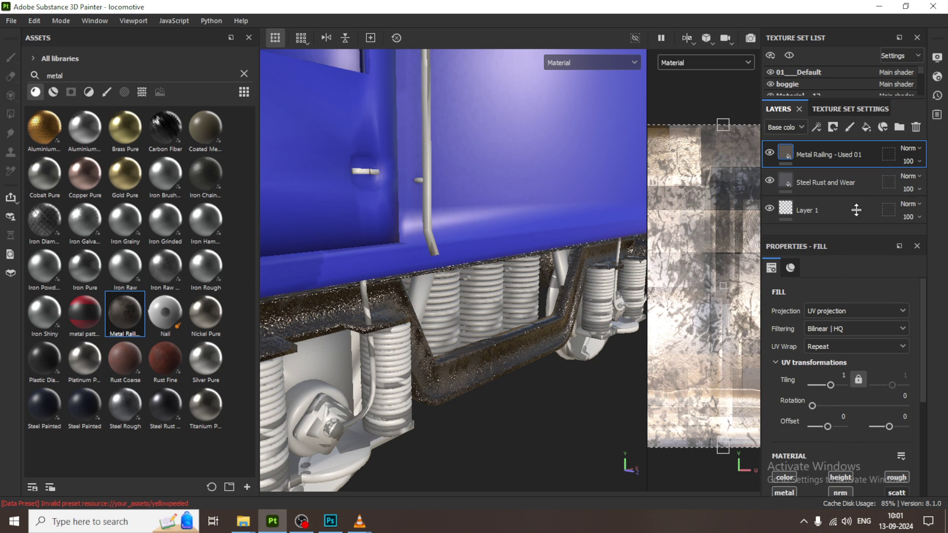
scroll(868, 445, down, 3)
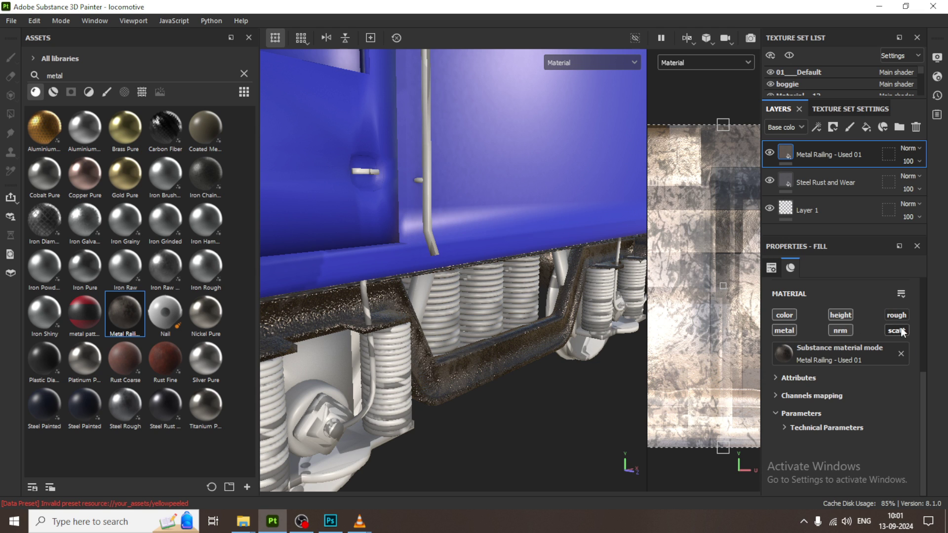
click(844, 318)
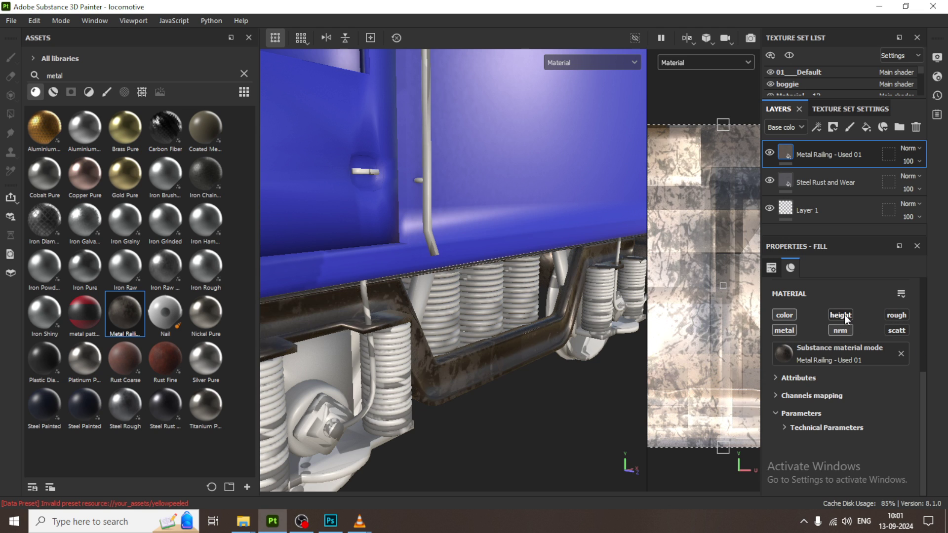
click(845, 318)
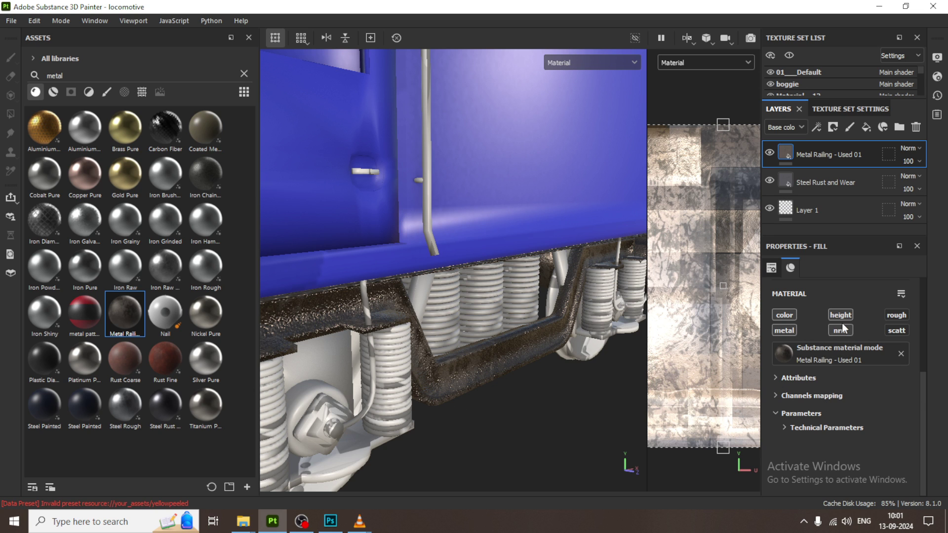
click(785, 316)
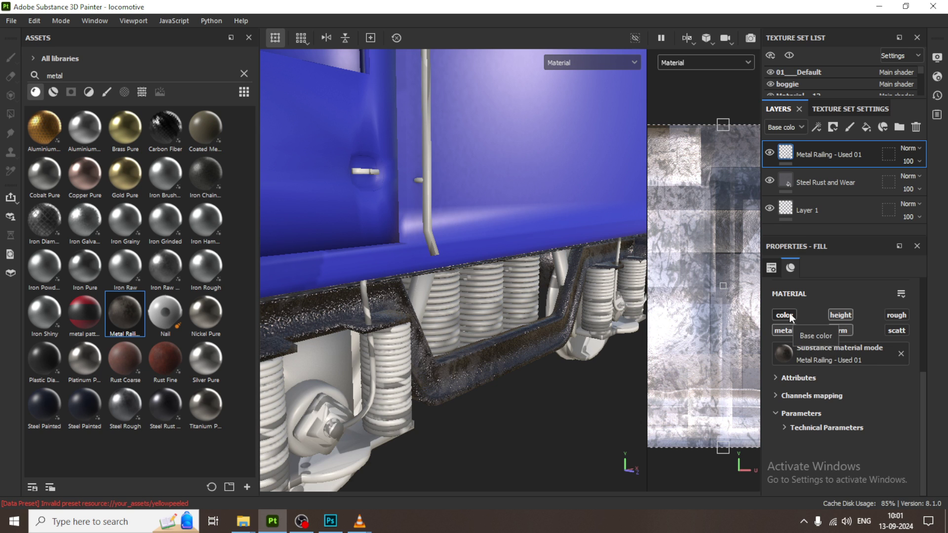
click(789, 314)
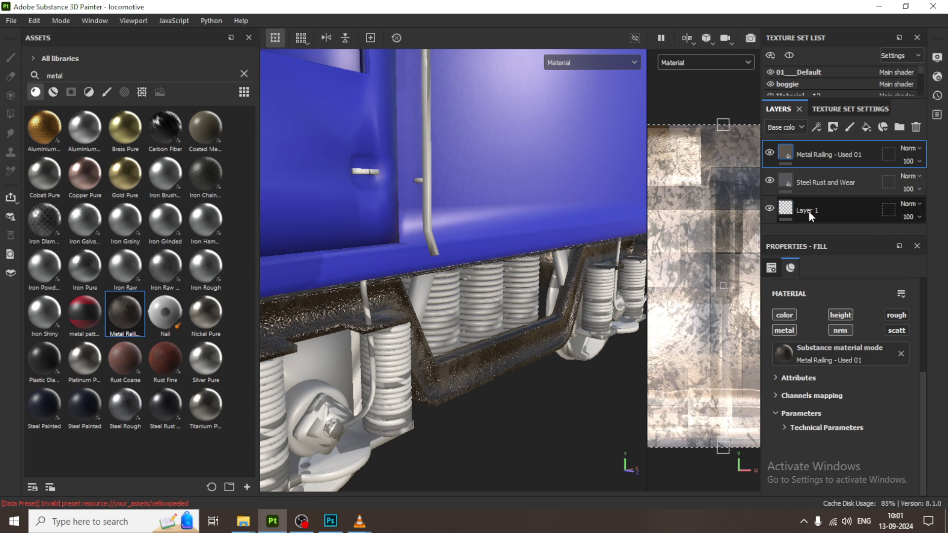
Add a black mask with a Metal Edge Wear generator to the Metal Railing layer and set its Wear Level to 0.85.
click(833, 126)
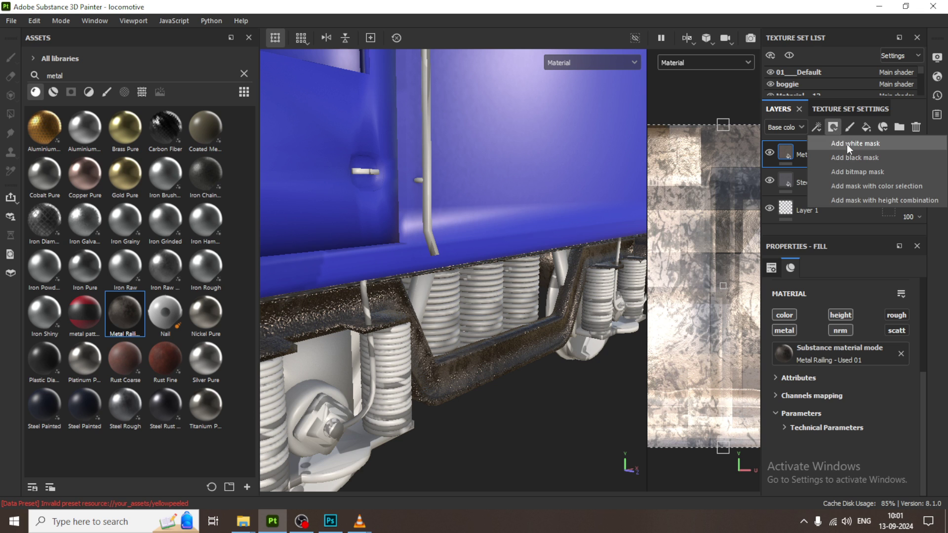
key(Escape)
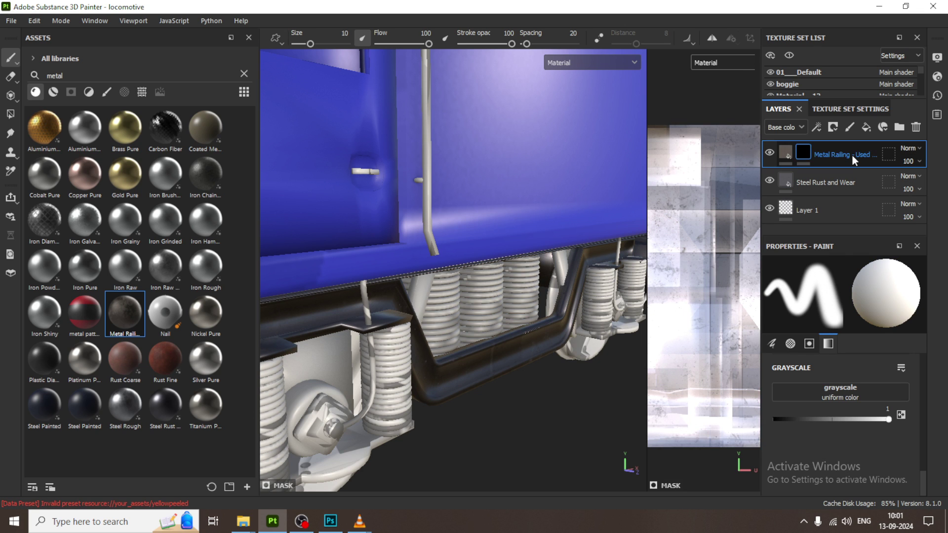
click(834, 126)
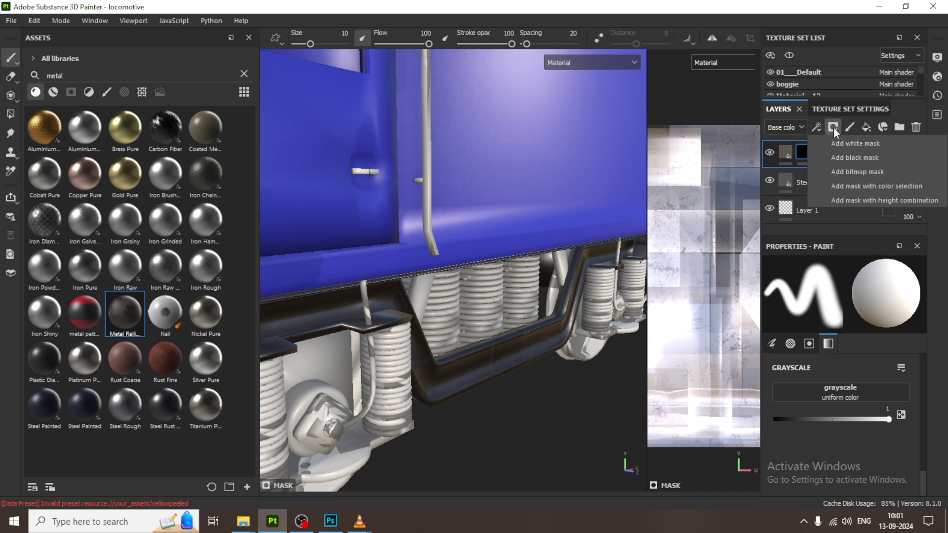
click(817, 128)
click(851, 145)
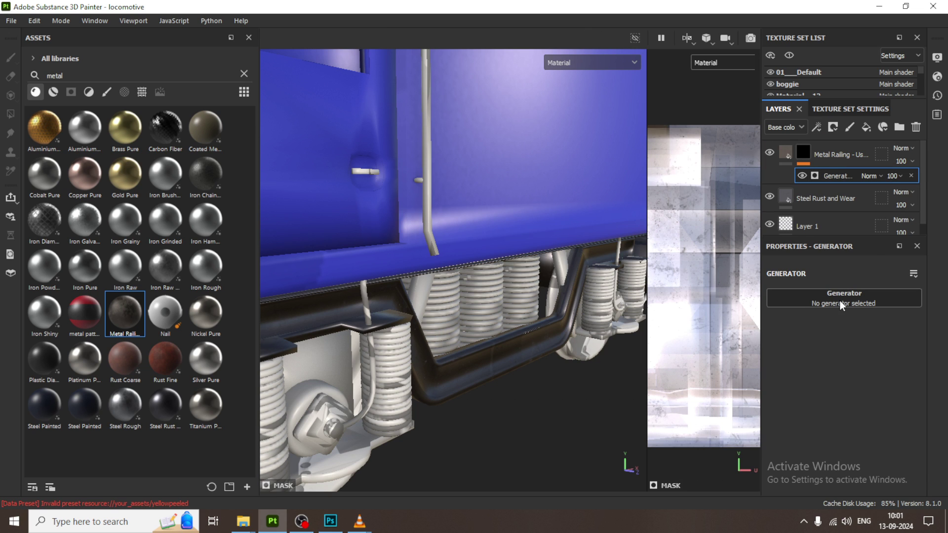
click(840, 301)
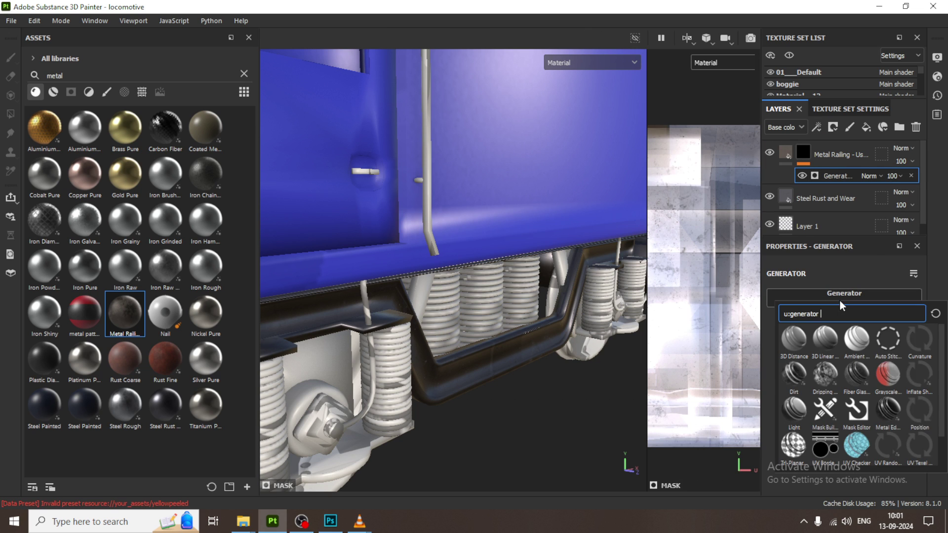
click(889, 408)
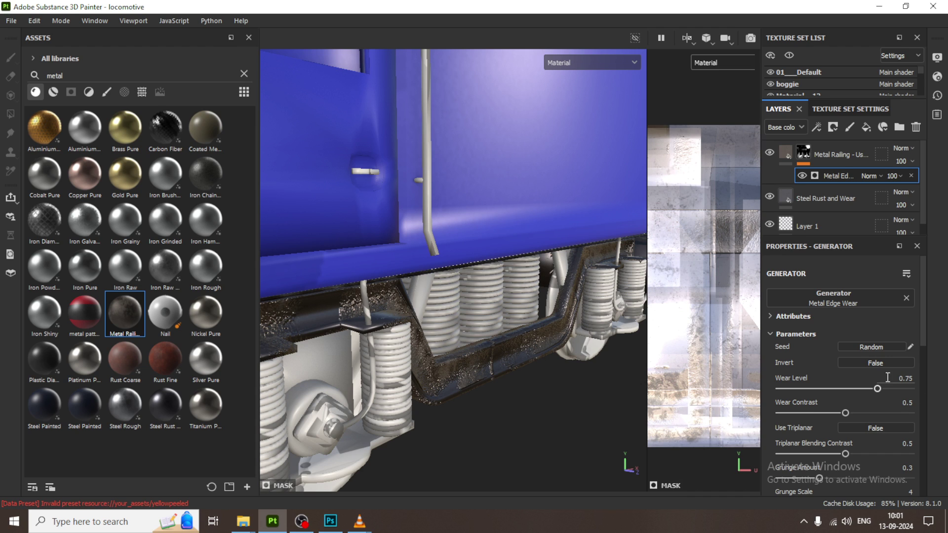
mouse_move(877, 388)
mouse_down()
mouse_move(866, 387)
mouse_move(891, 388)
mouse_up()
click(839, 388)
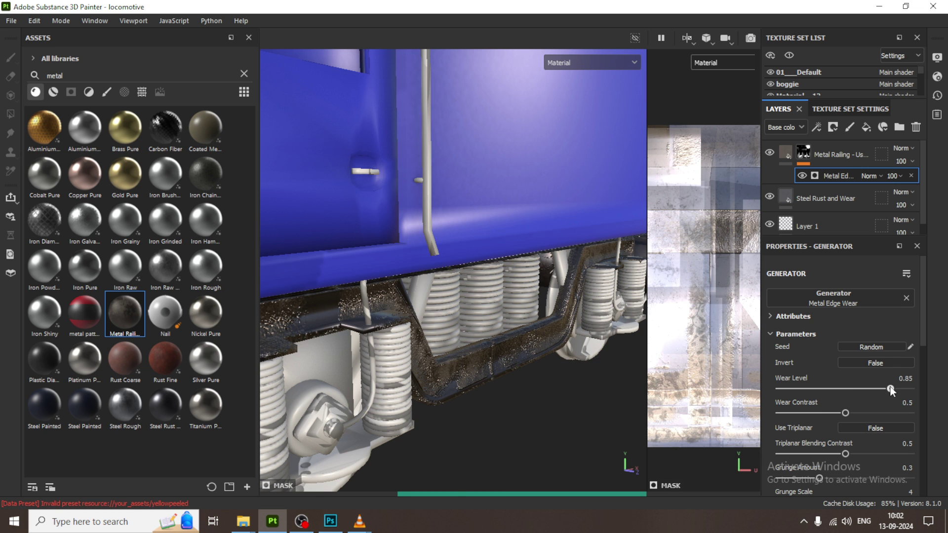
Examine the edge wear on the underframe from several distances and angles, keeping the 3D view wider than the 2D view.
mouse_move(449, 345)
alt+mouse_down()
mouse_move(441, 330)
mouse_move(486, 366)
mouse_move(411, 346)
mouse_move(531, 360)
alt+mouse_up()
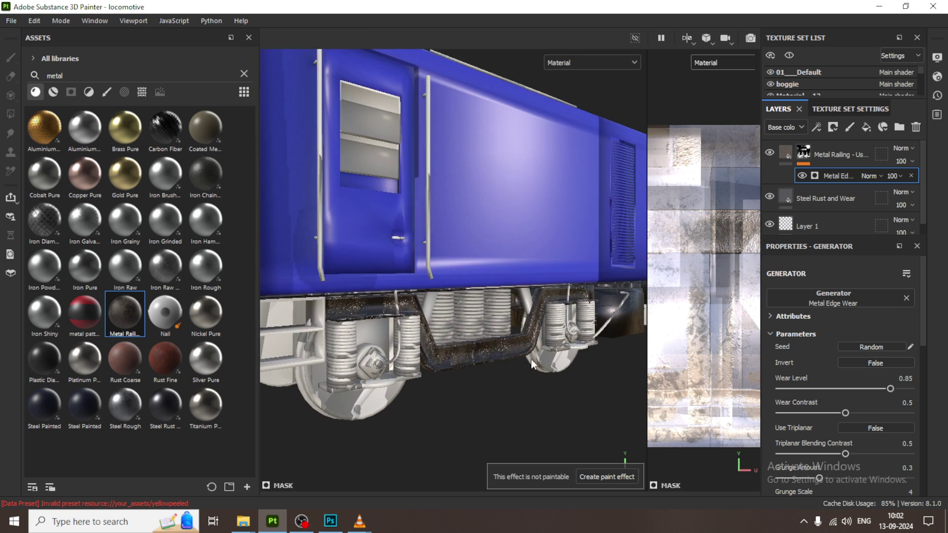
alt+middle_drag(531, 359, 269, 369)
alt+right_drag(424, 308, 493, 326)
alt+drag(472, 355, 460, 371)
scroll(460, 371, down, 3)
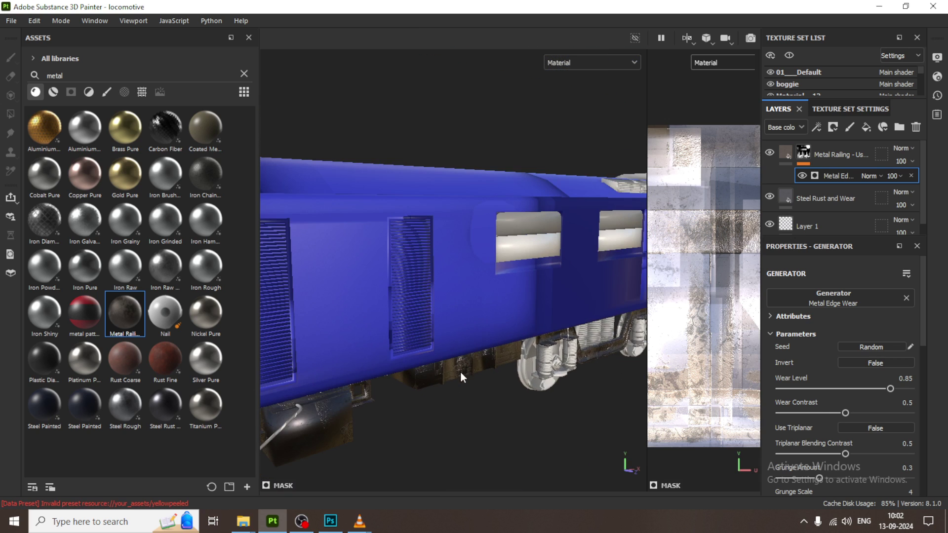
scroll(399, 360, up, 6)
alt+drag(399, 360, 482, 331)
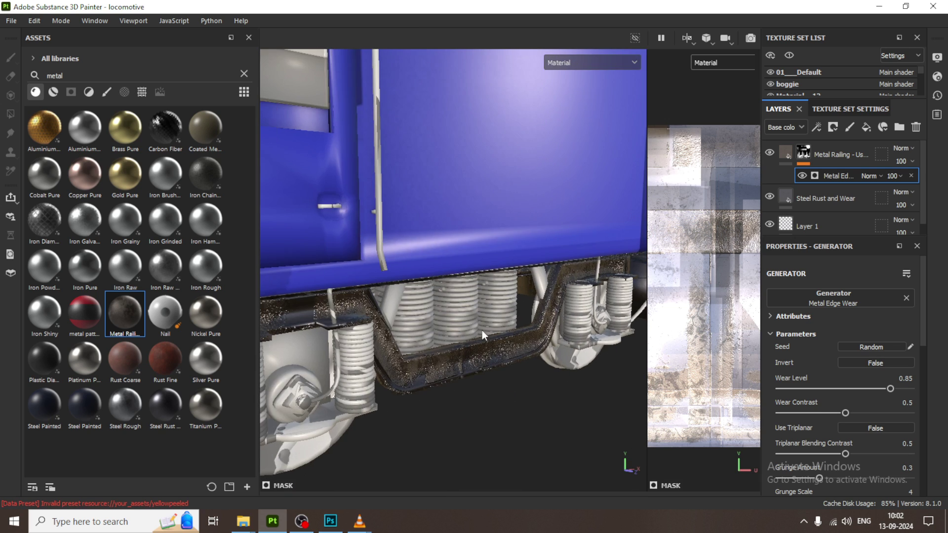
scroll(424, 380, up, 5)
scroll(425, 380, up, 2)
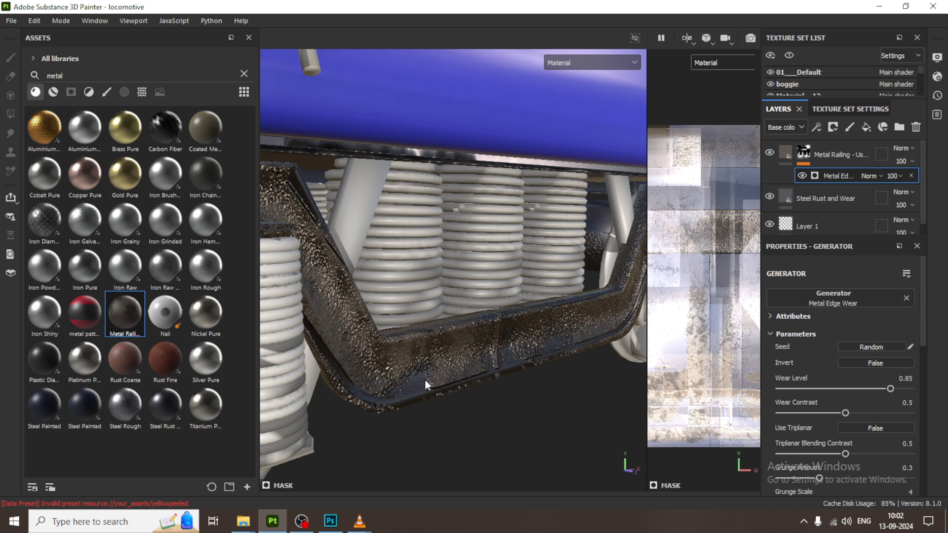
scroll(425, 381, down, 2)
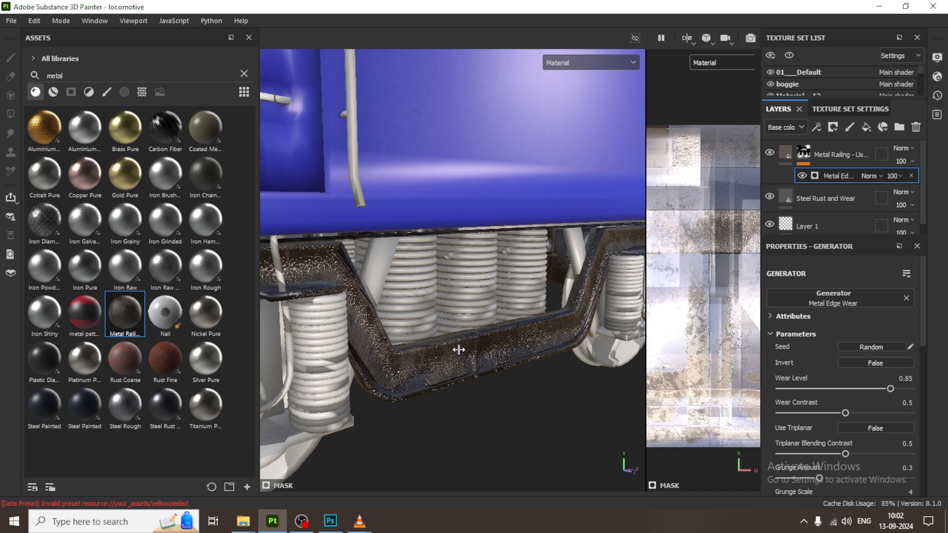
drag(458, 350, 458, 350)
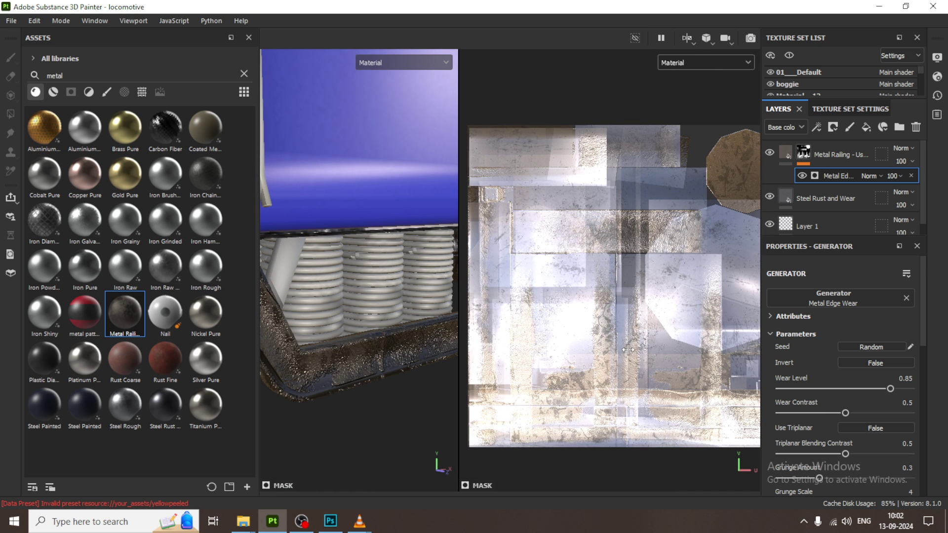
drag(628, 350, 653, 350)
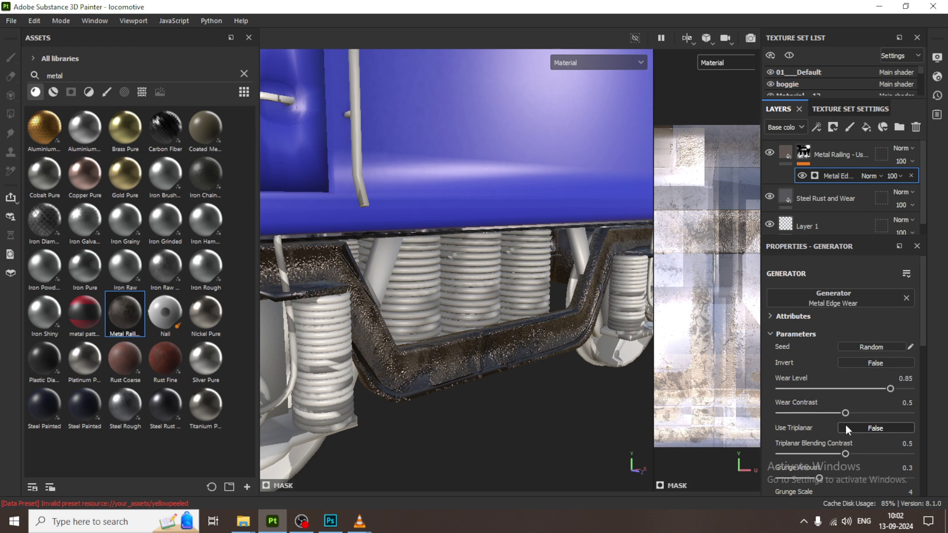
Set the generator's Wear Contrast to 0.68 and show the general properties of the metal1 texture set.
drag(852, 414, 868, 413)
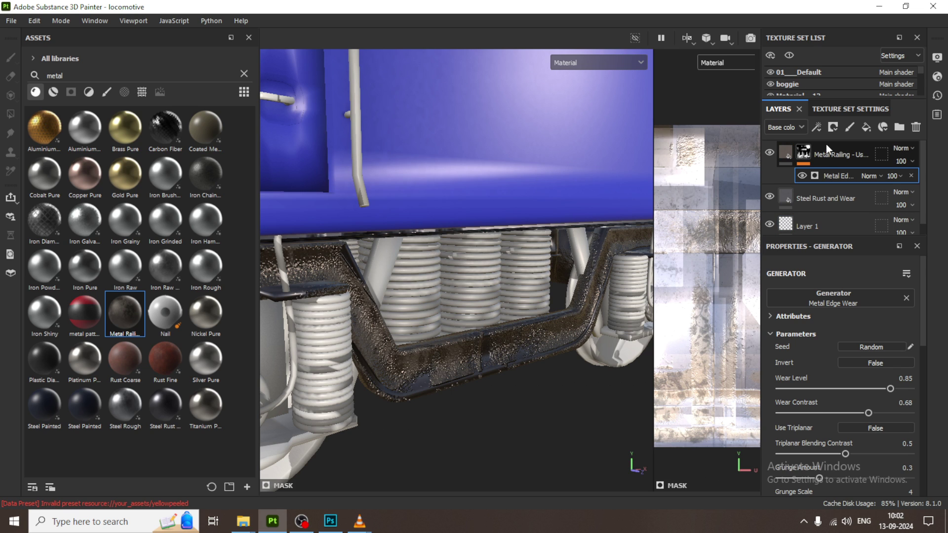
click(844, 110)
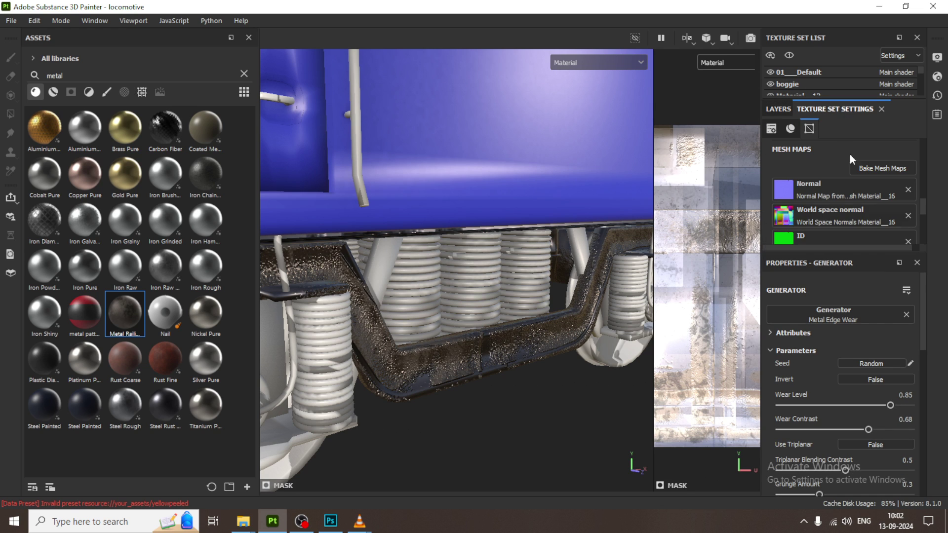
scroll(852, 292, down, 1)
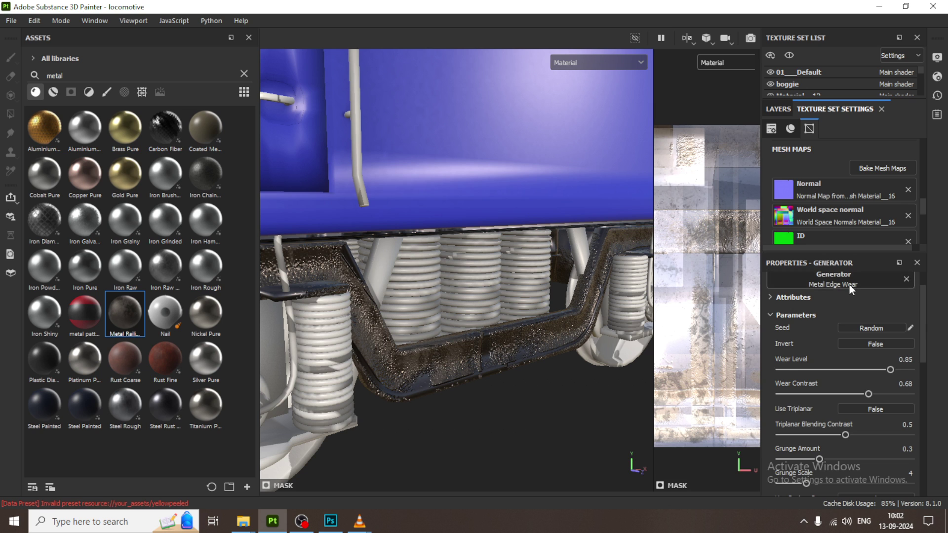
scroll(849, 284, up, 1)
scroll(842, 200, up, 6)
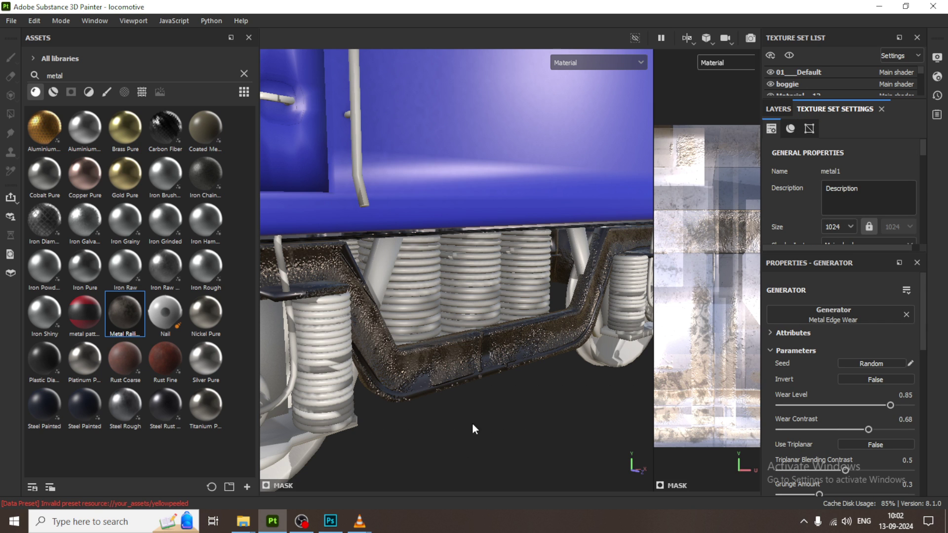
Change the environment map to Glazed Patio with an environment opacity of 37 and check the underframe under the new lighting.
alt+drag(472, 422, 635, 377)
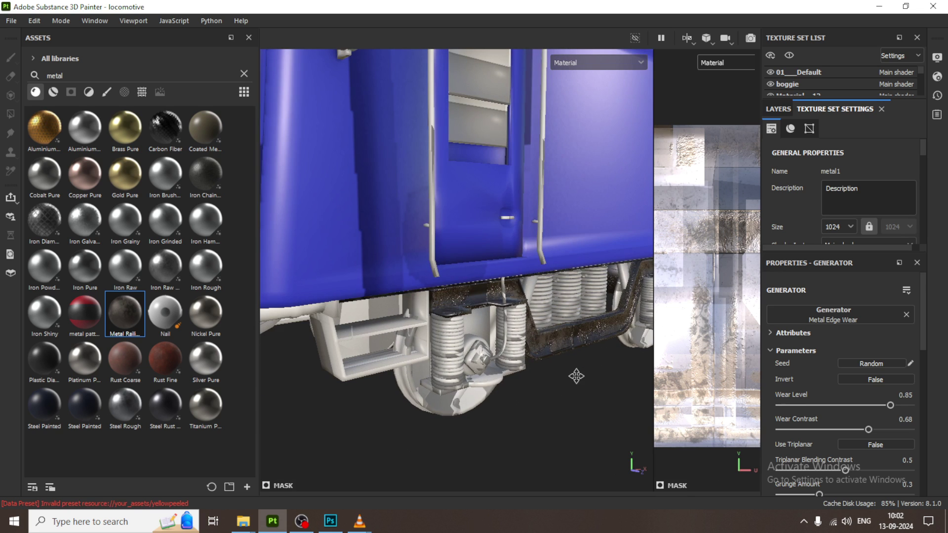
click(938, 60)
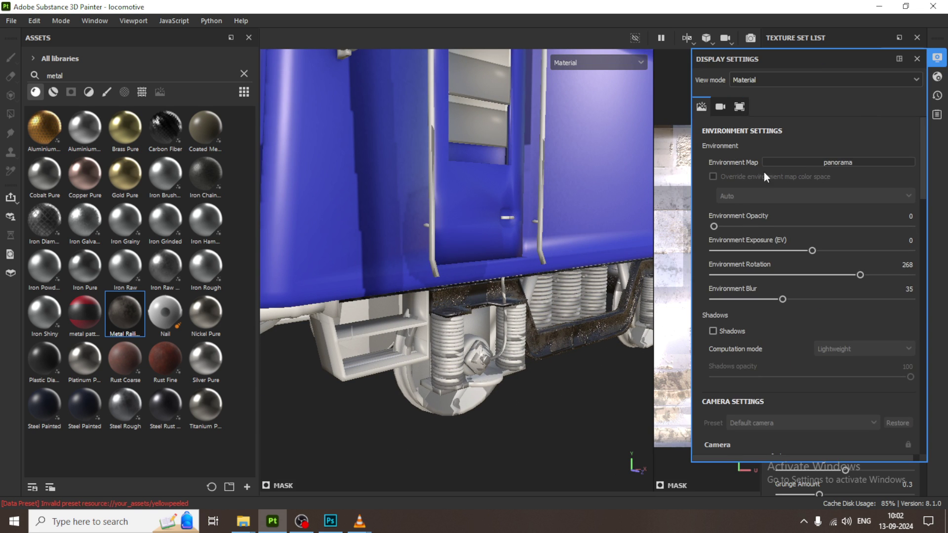
click(837, 162)
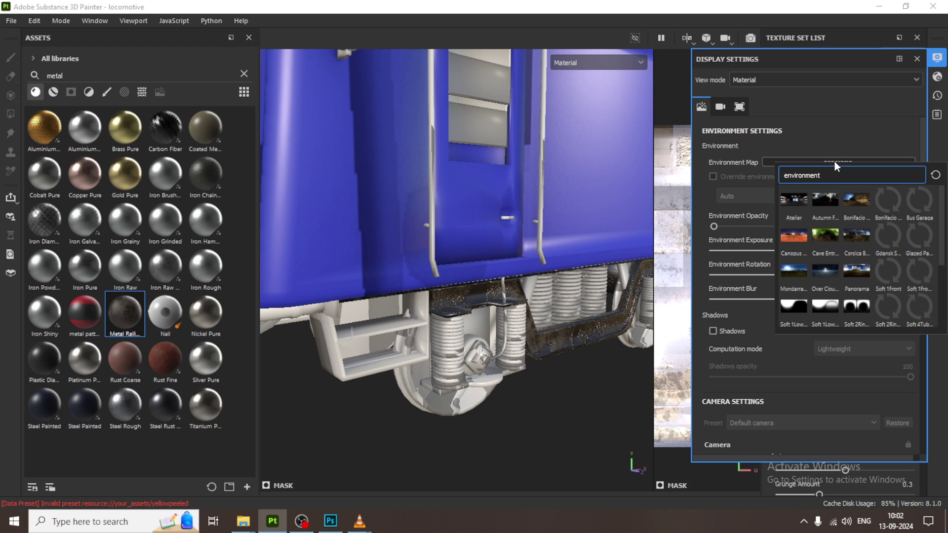
click(919, 236)
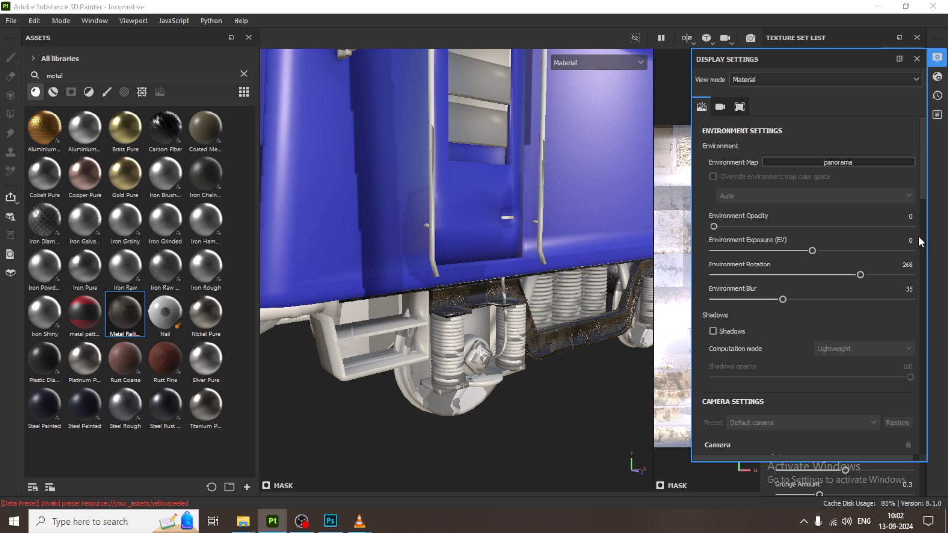
click(764, 227)
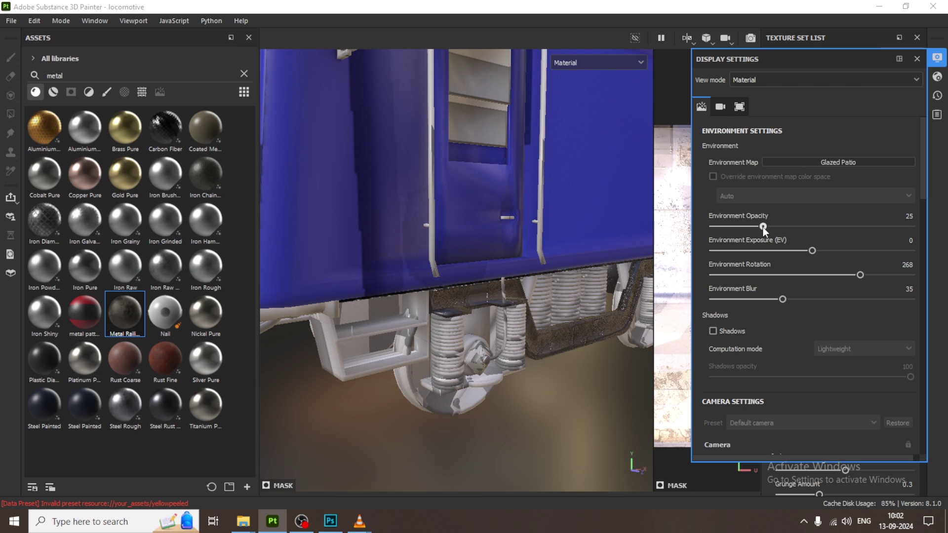
drag(783, 229, 787, 230)
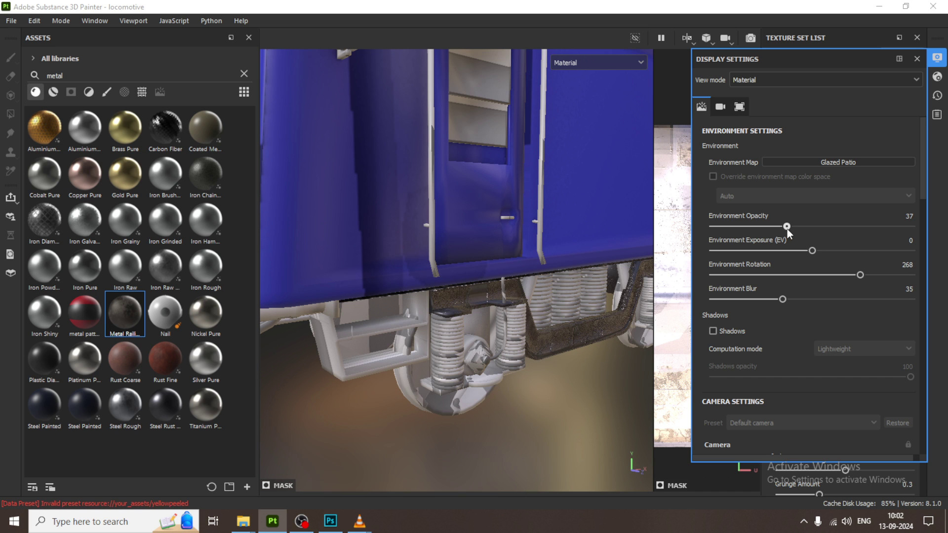
alt+drag(580, 372, 447, 381)
scroll(448, 381, up, 3)
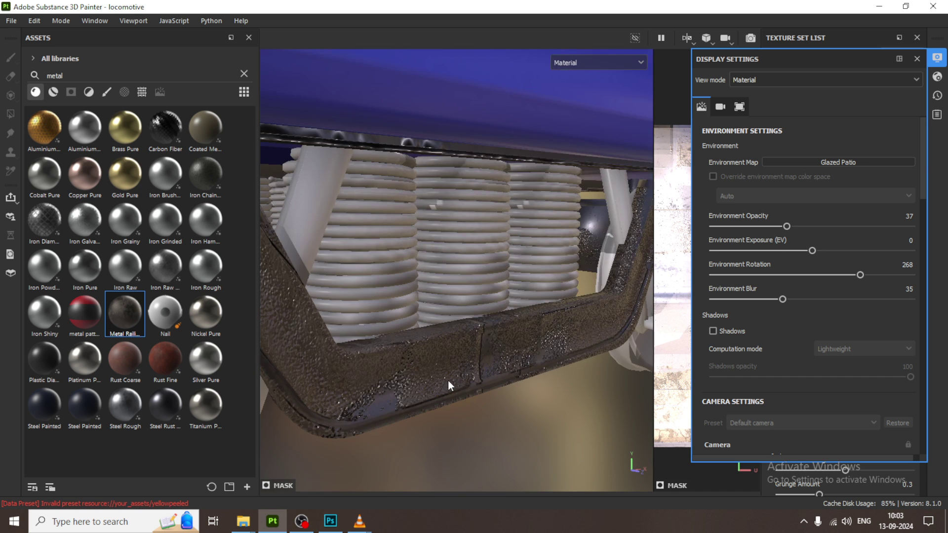
Check the locomotive's side under the new lighting, view the shader settings and close the display settings.
scroll(449, 404, down, 2)
scroll(449, 400, down, 5)
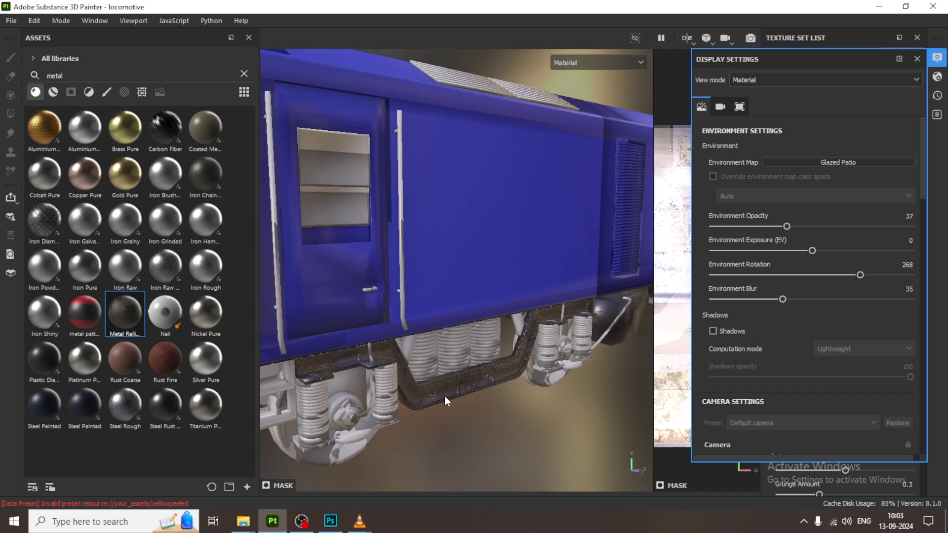
click(937, 78)
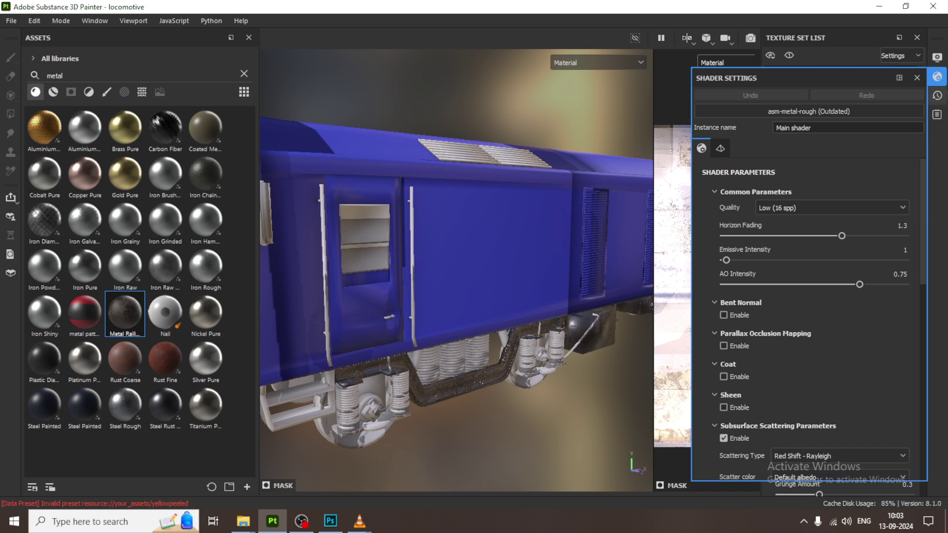
click(937, 58)
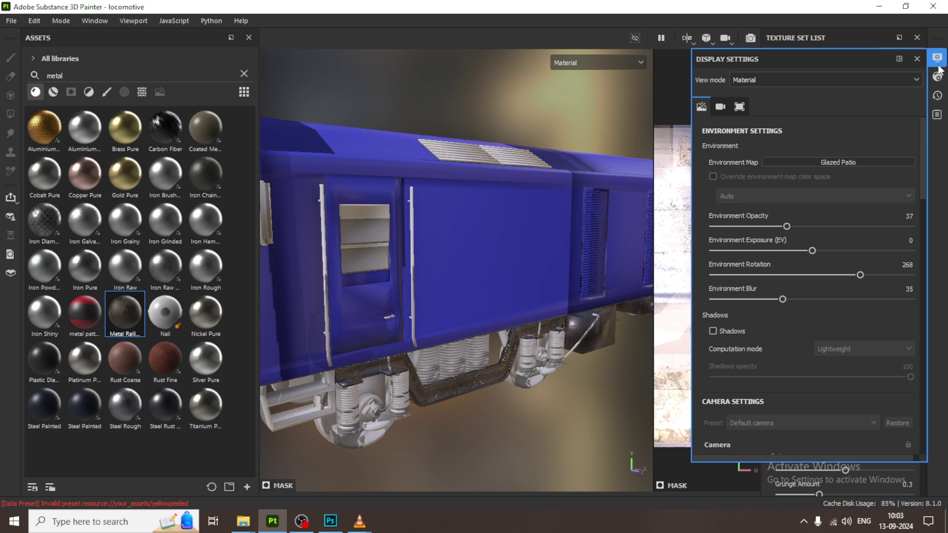
click(917, 78)
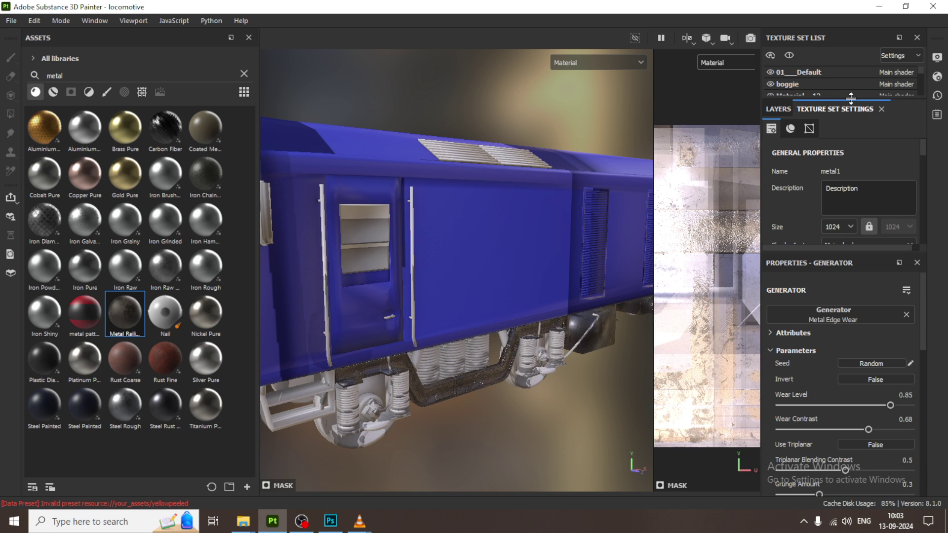
Enlarge the texture set list, toggle individual sets' visibility to identify the coil springs, and select Material__19.
drag(851, 97, 851, 210)
click(771, 119)
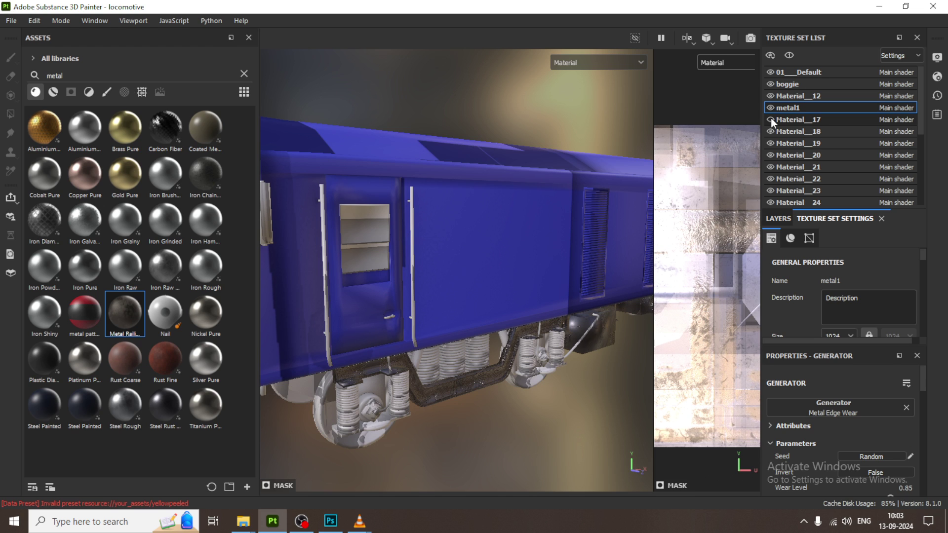
click(771, 120)
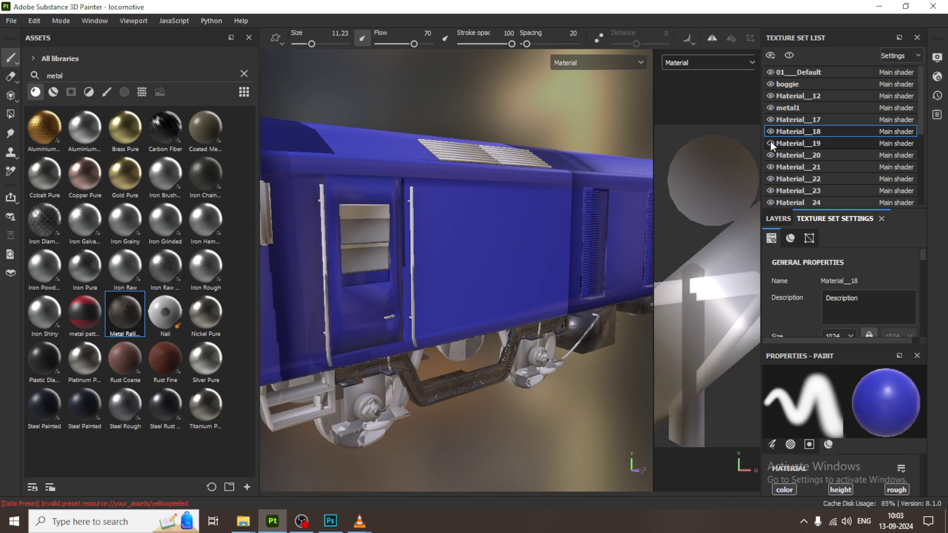
click(808, 142)
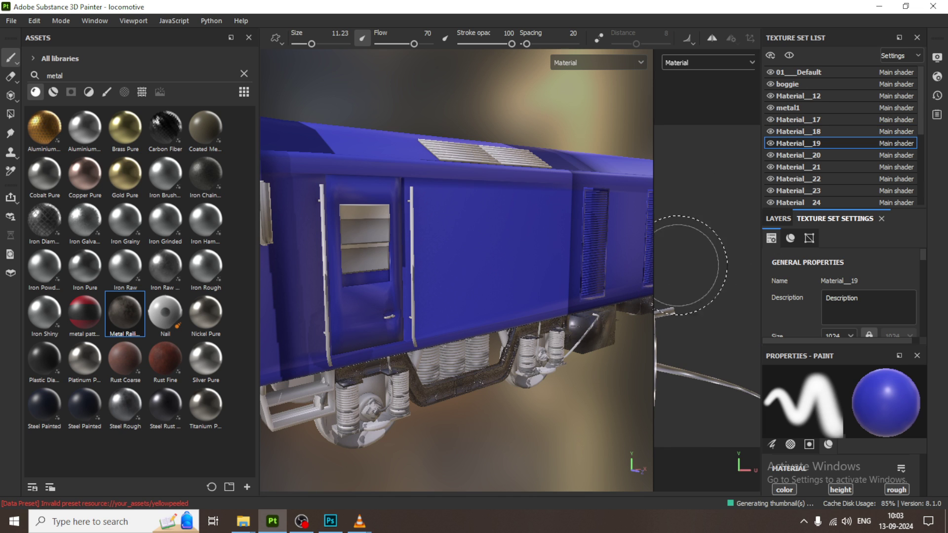
click(771, 144)
click(770, 144)
List every asset type matching "metal" and apply the rusty dark metal smart material to the bogie's coil springs.
click(52, 91)
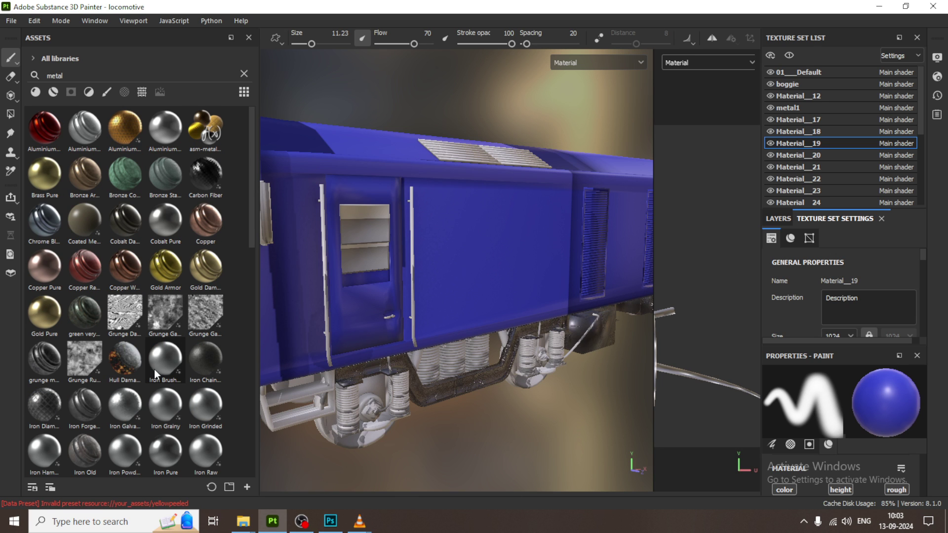
scroll(154, 370, down, 10)
scroll(153, 373, down, 4)
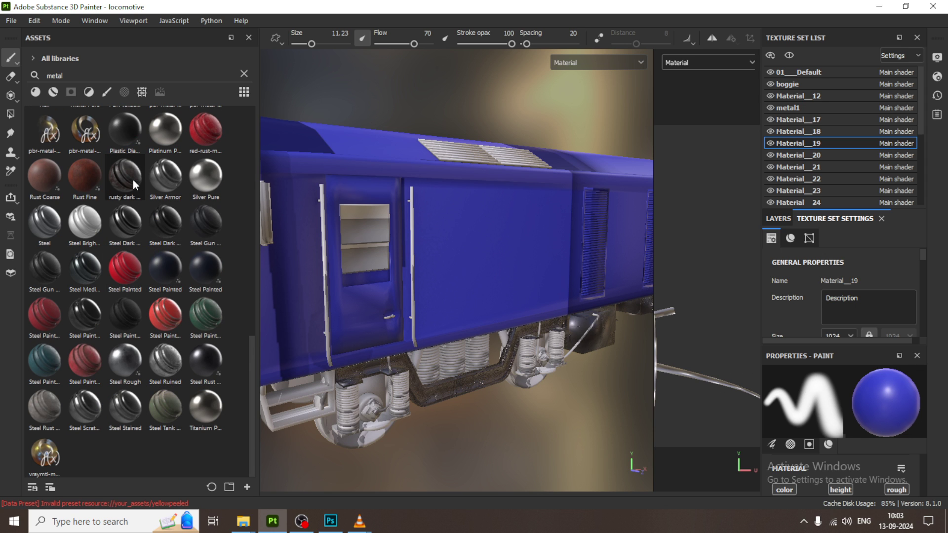
mouse_move(133, 181)
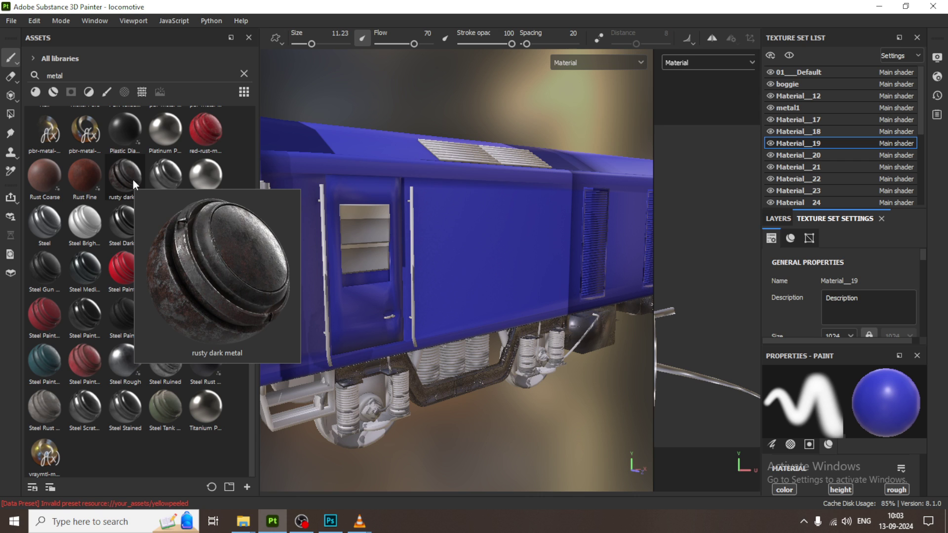
drag(128, 177, 404, 384)
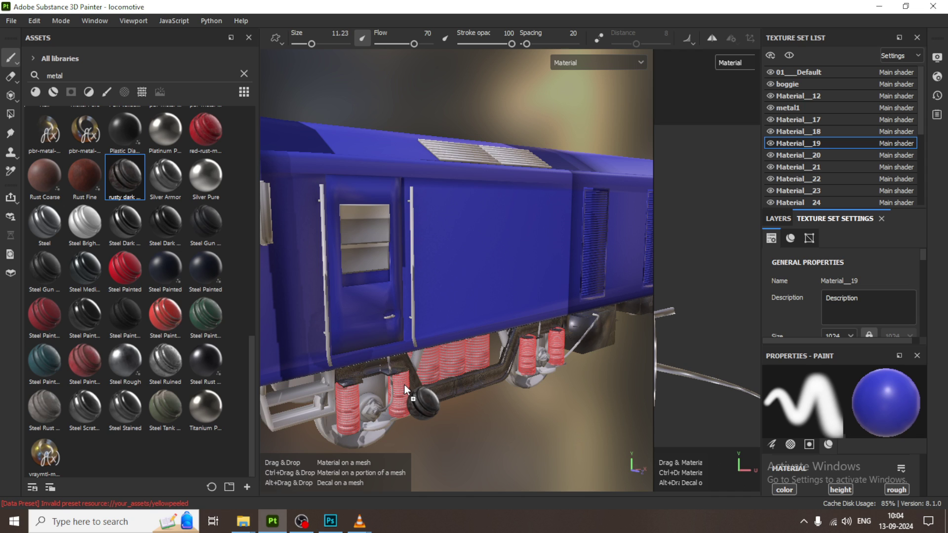
drag(404, 384, 404, 384)
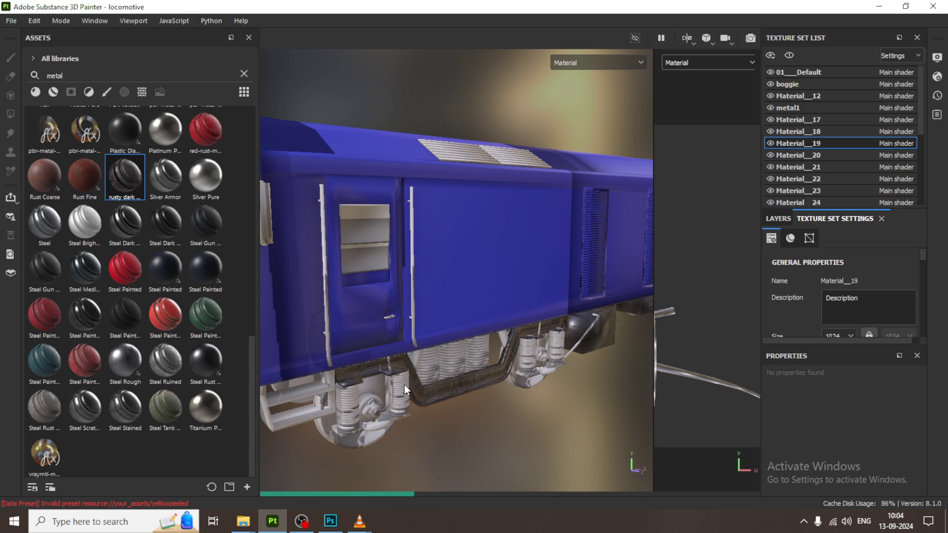
click(301, 524)
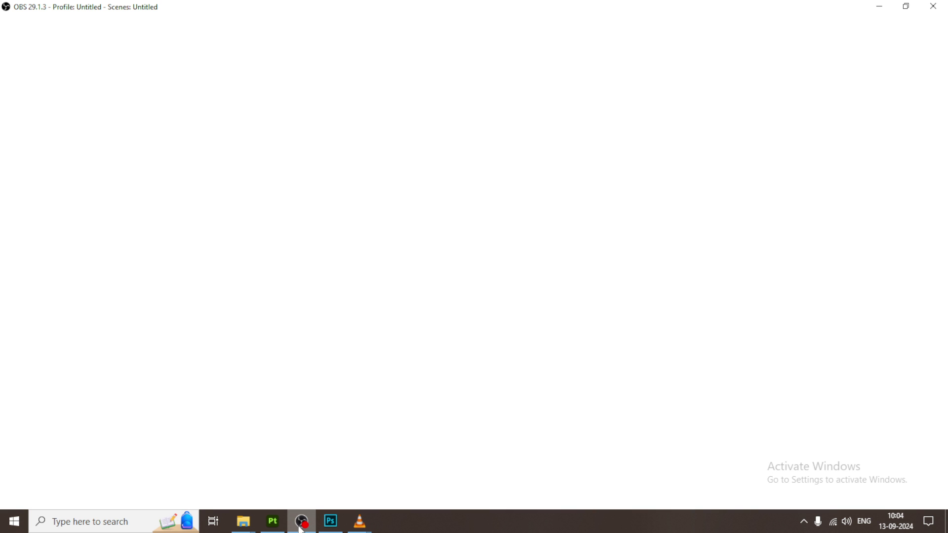
mouse_move(279, 523)
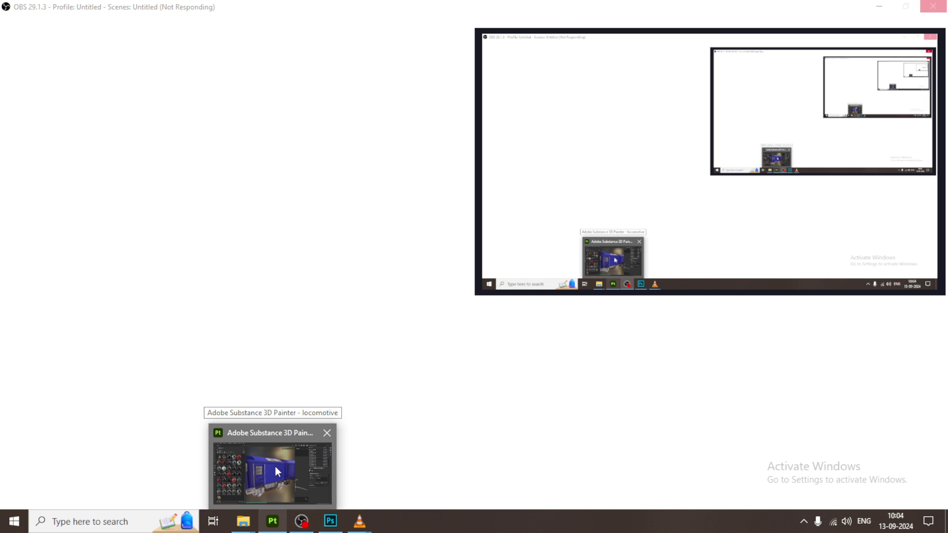
click(275, 466)
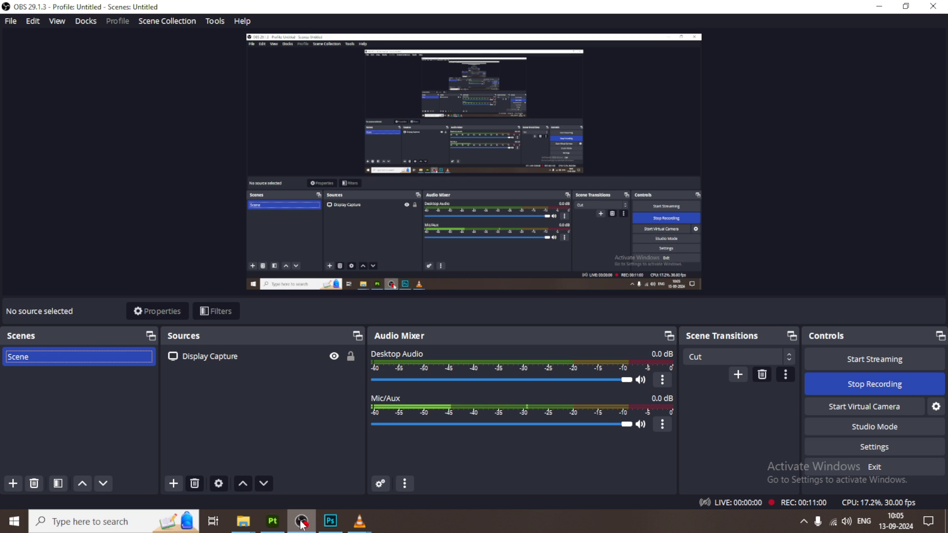
click(273, 522)
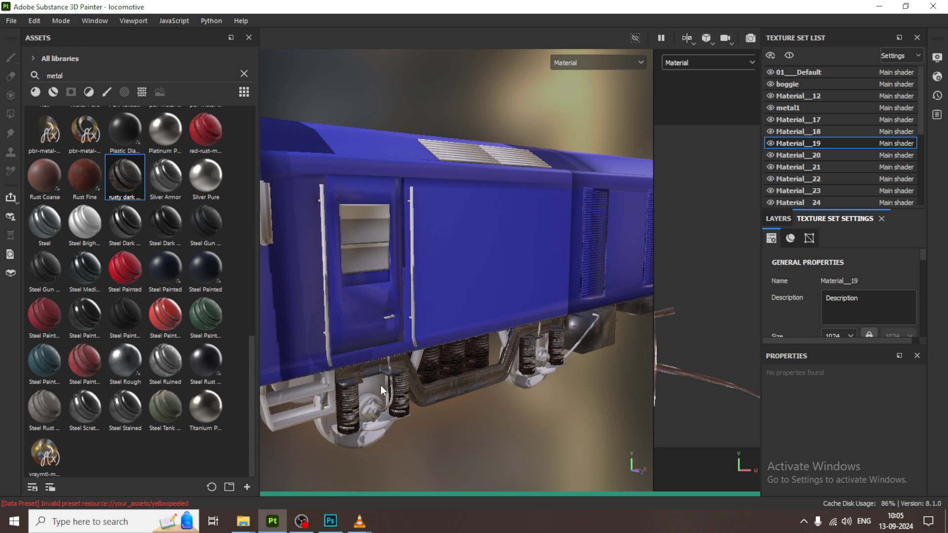
Examine the rusty dark metal on the coil springs up close and from several angles.
key(alt)
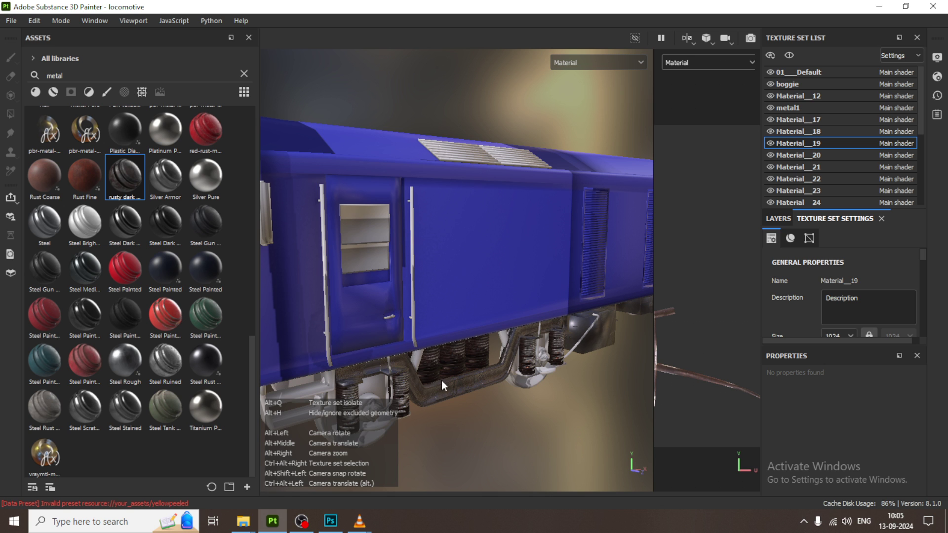
alt+scroll(442, 381, up, 2)
alt+scroll(522, 287, up, 2)
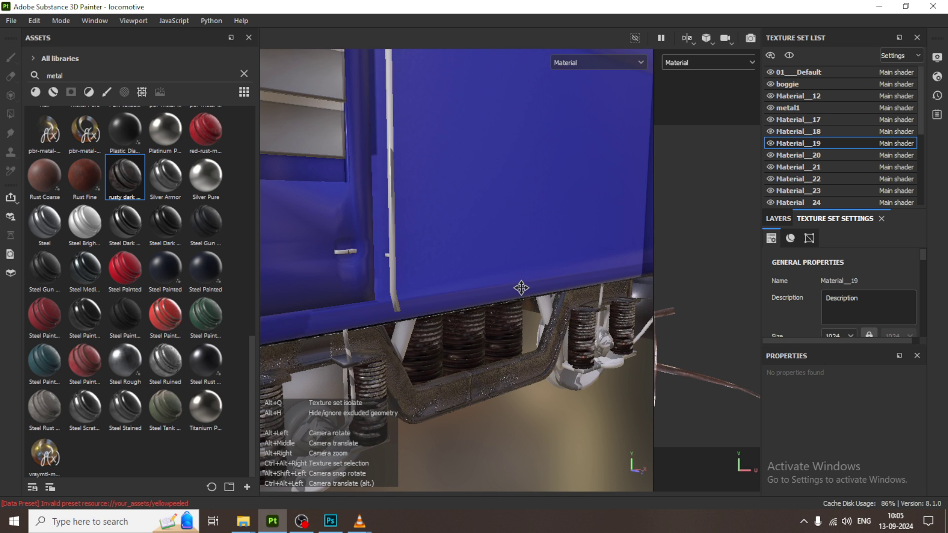
alt+scroll(521, 287, up, 2)
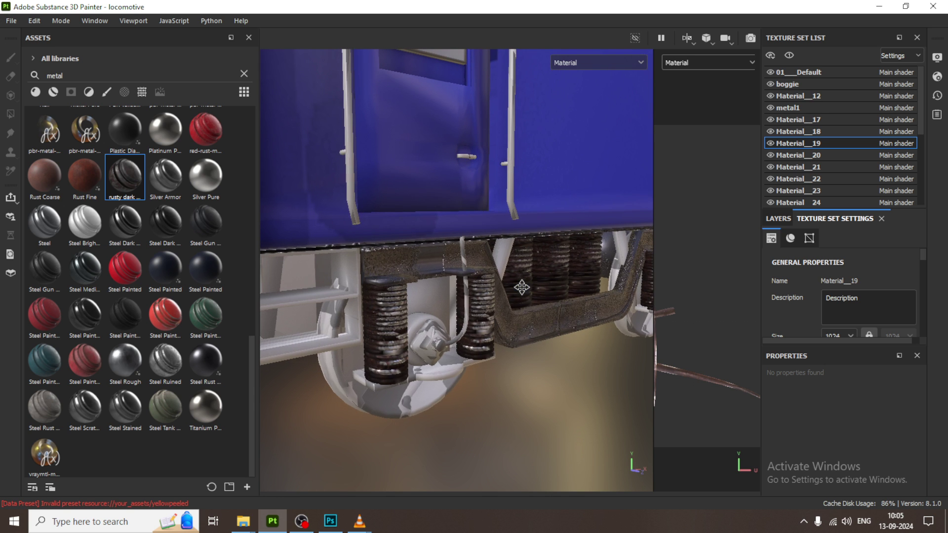
scroll(404, 339, up, 4)
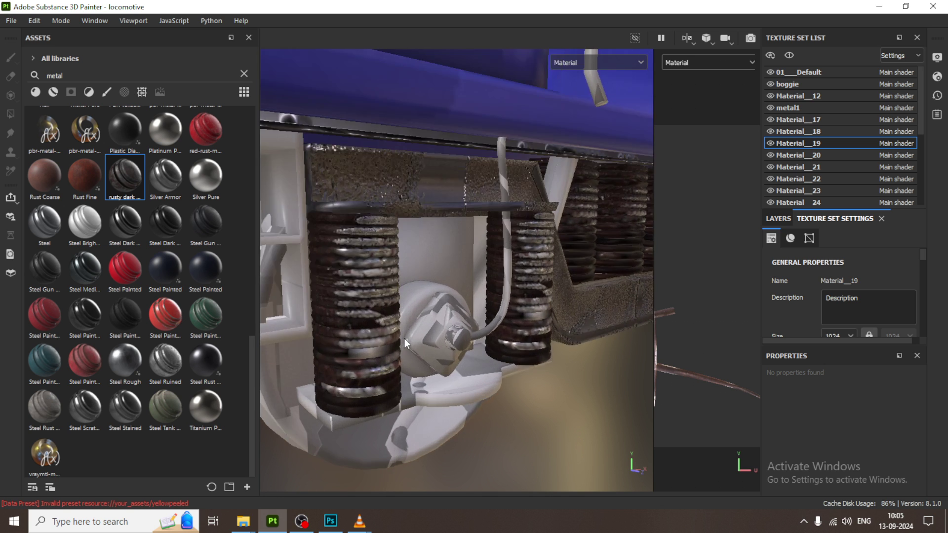
scroll(546, 310, down, 6)
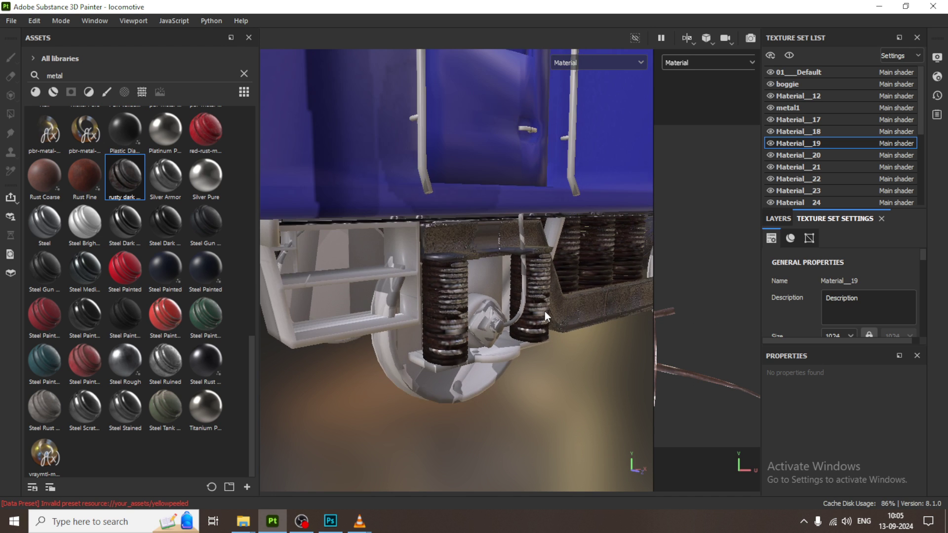
alt+drag(569, 280, 538, 356)
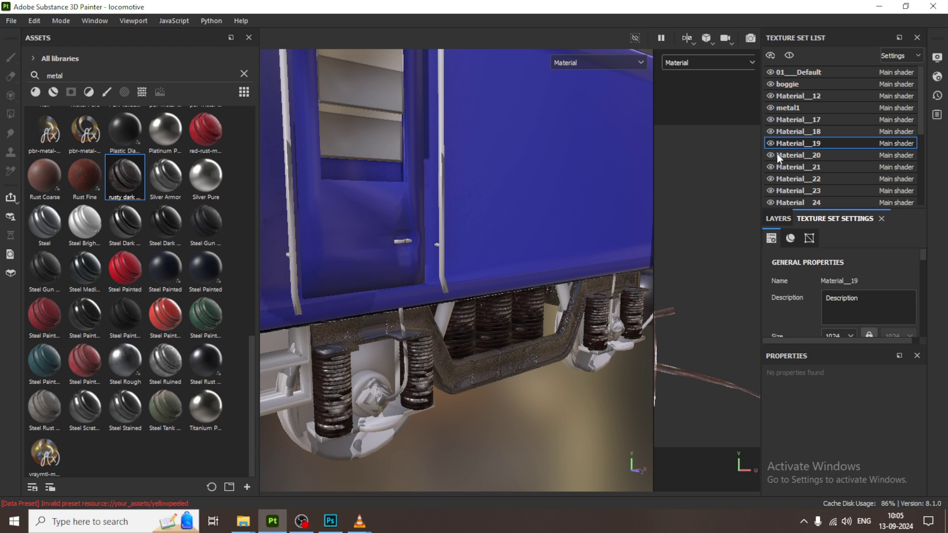
Show the layers of Material__19, expand the rusty dark metal folder and select the Rust dripping layer's mask.
click(769, 219)
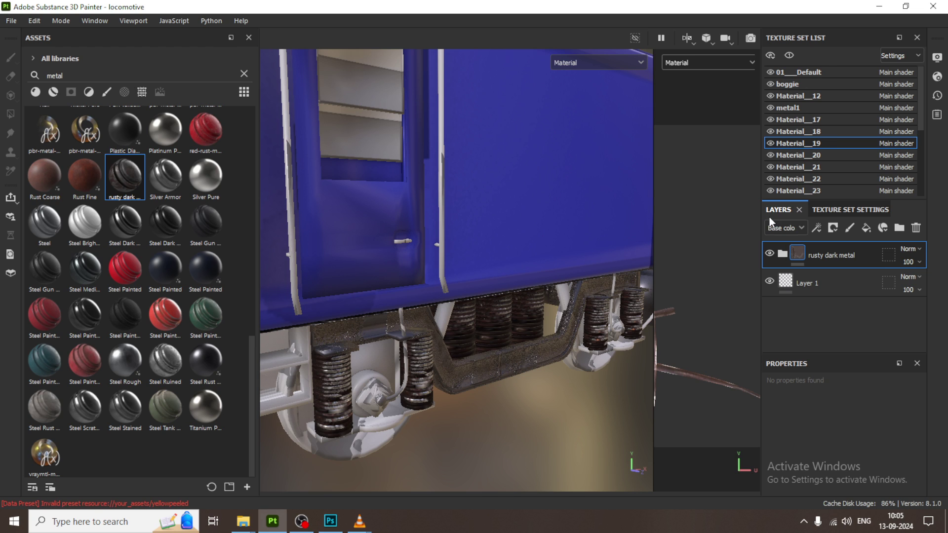
click(783, 253)
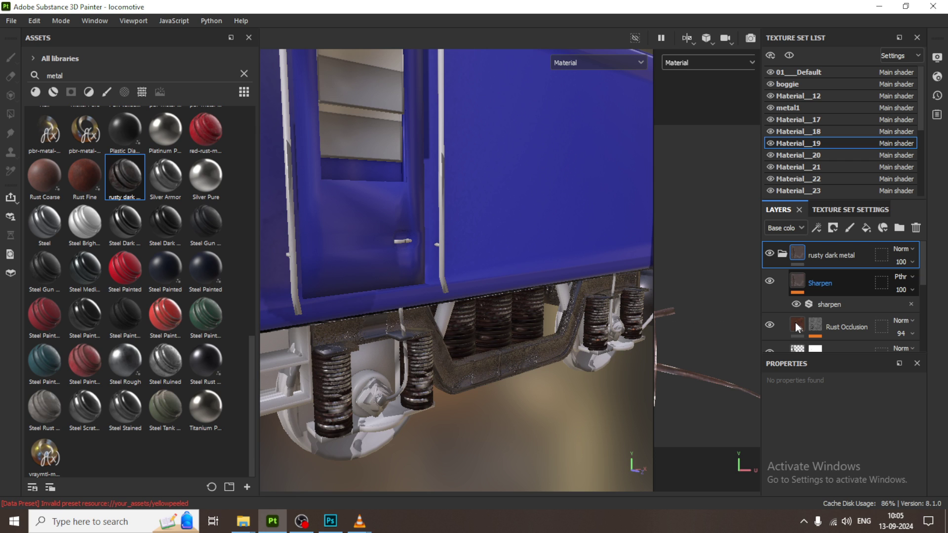
click(817, 310)
scroll(860, 317, down, 3)
click(857, 322)
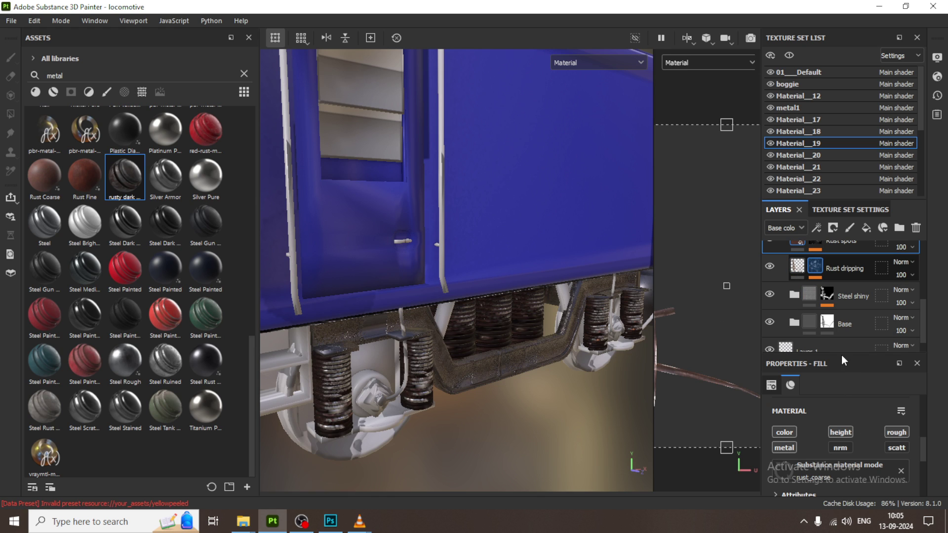
click(815, 265)
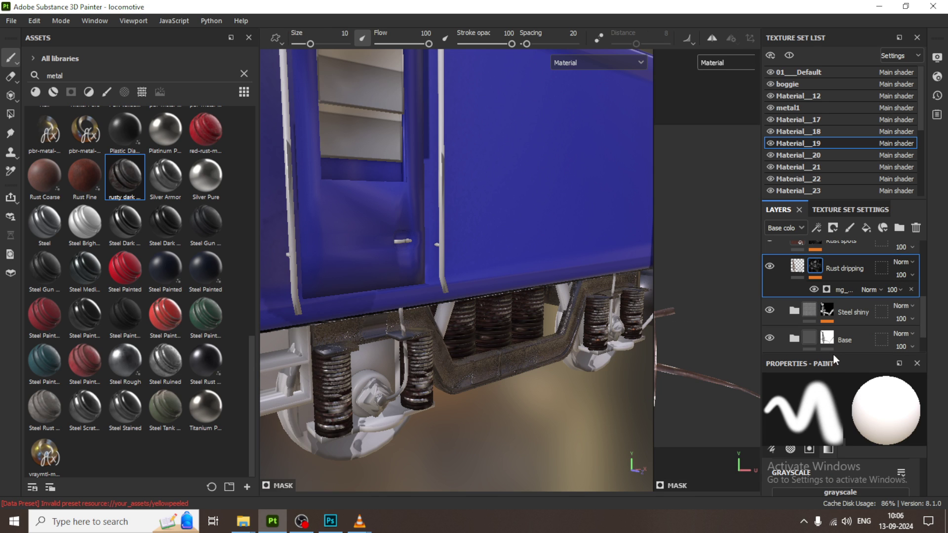
Enlarge the properties area and look through the paint settings of the Rust dripping mask for adjustable parameters.
drag(841, 353, 840, 224)
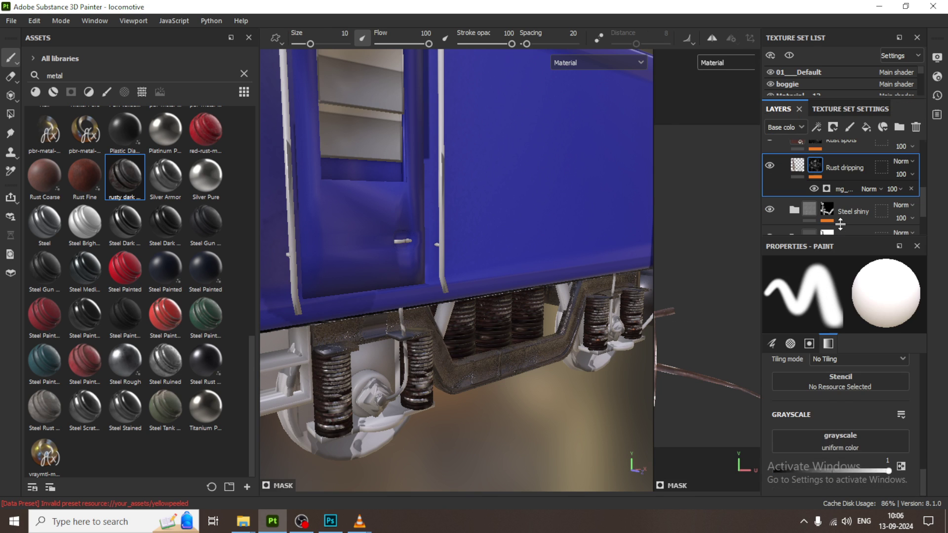
scroll(848, 420, down, 2)
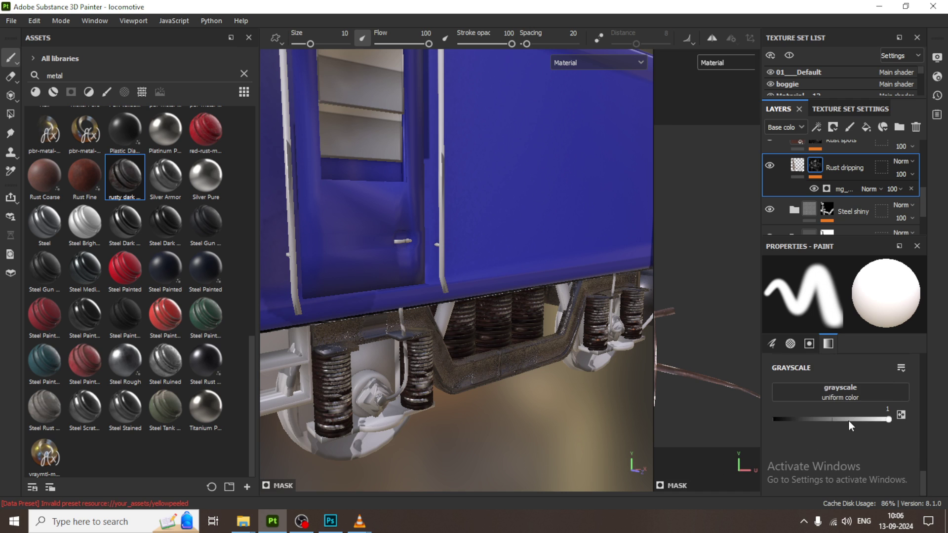
scroll(849, 419, up, 4)
scroll(849, 429, up, 6)
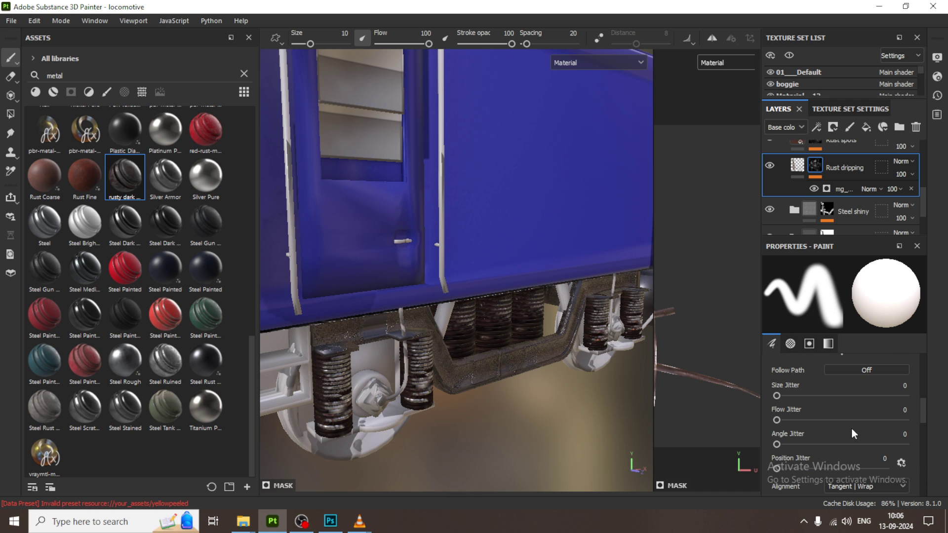
scroll(852, 429, up, 5)
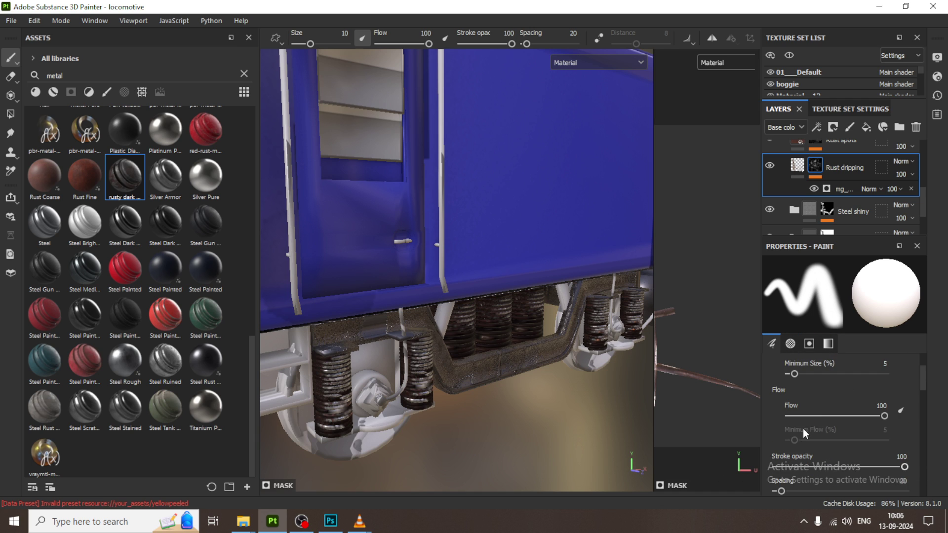
scroll(812, 427, down, 5)
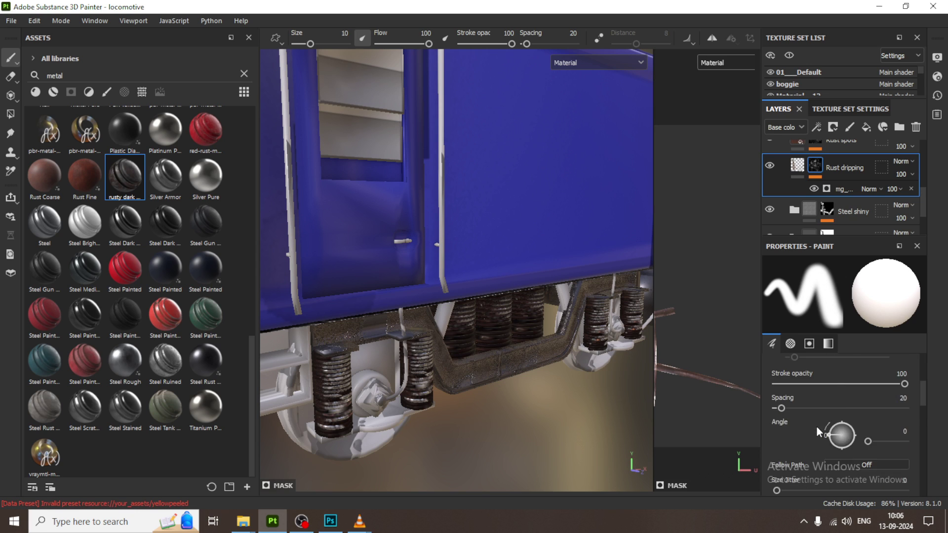
scroll(839, 198, down, 2)
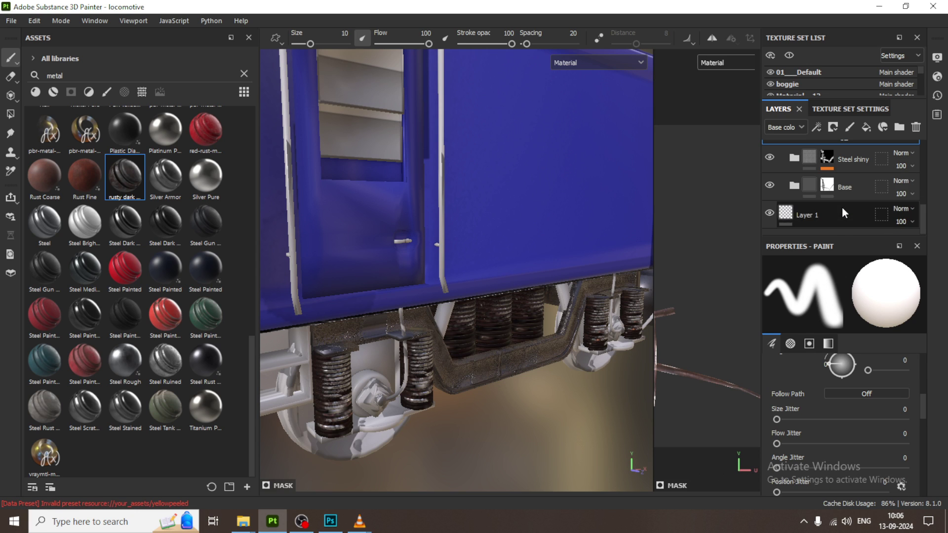
Expand the Base folder of the springs' rusty dark metal and set its Worn Paint layer's roughness to about 0.55.
click(810, 185)
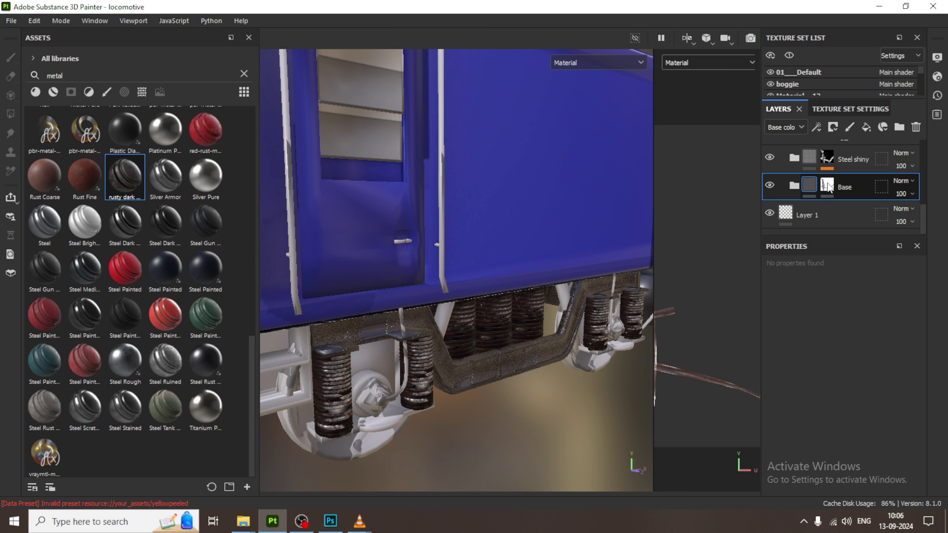
click(827, 186)
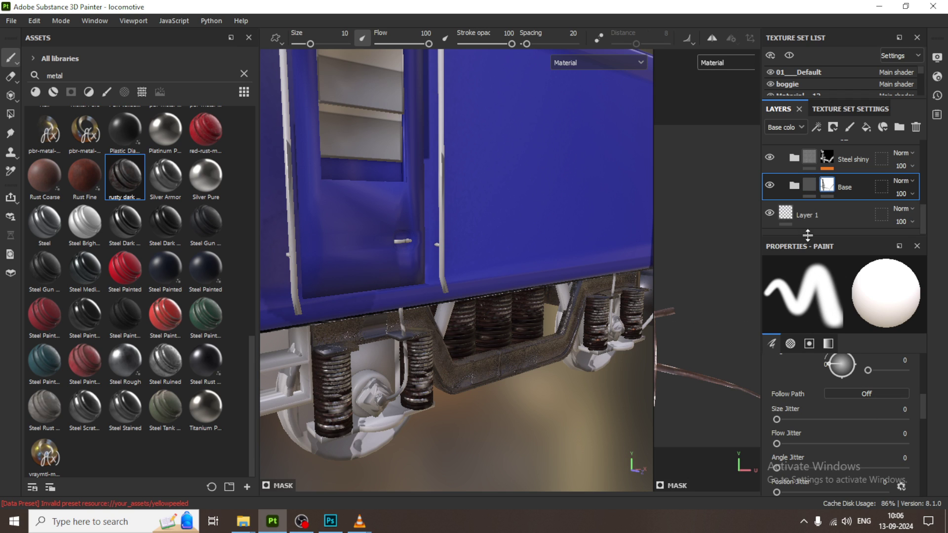
click(794, 186)
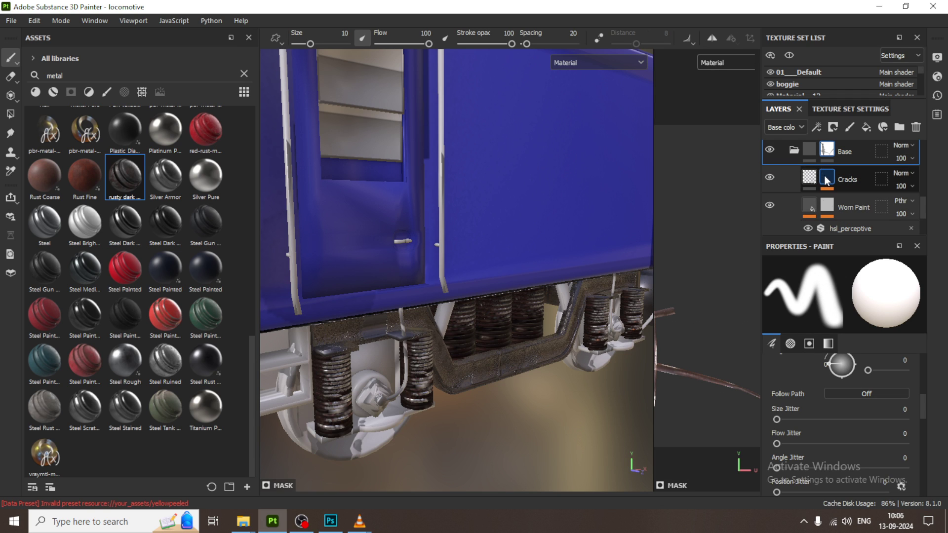
click(847, 226)
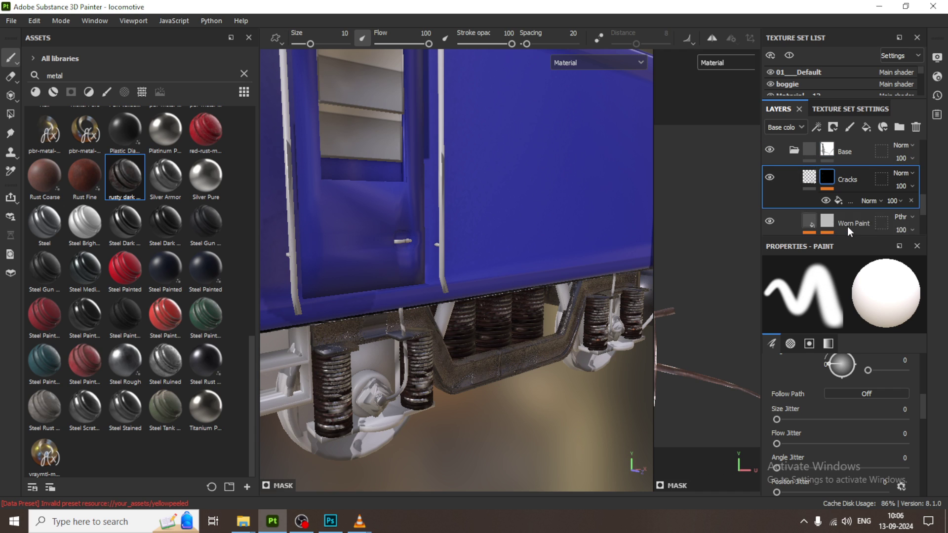
click(865, 201)
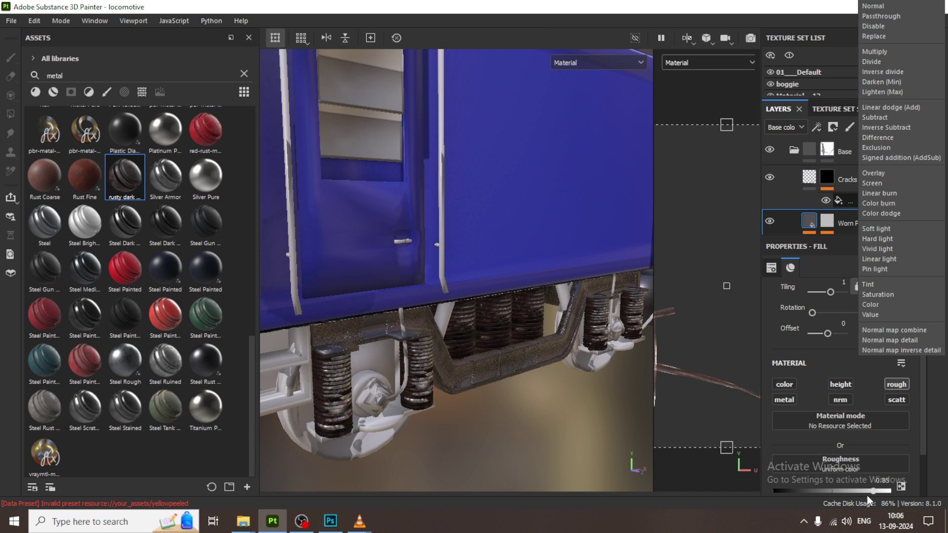
drag(873, 490, 837, 492)
click(838, 492)
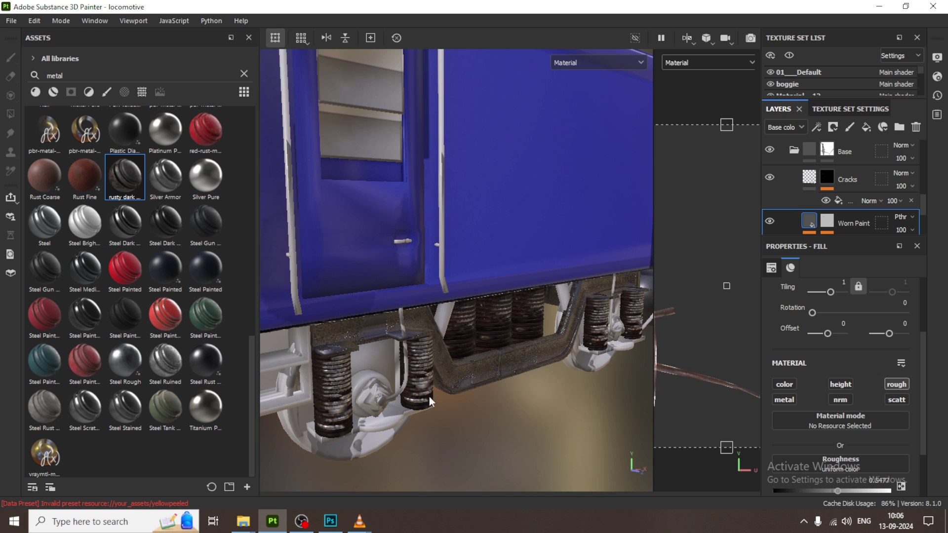
scroll(429, 402, up, 5)
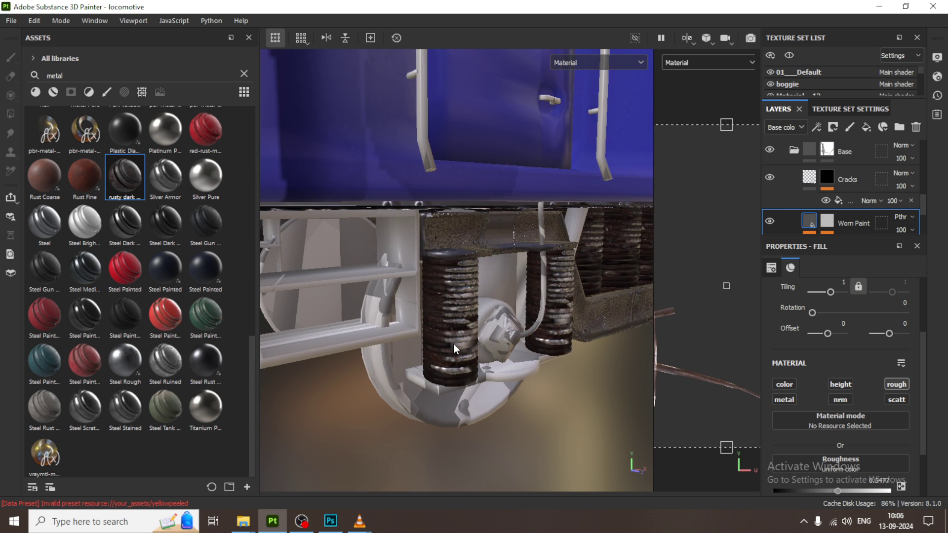
alt+drag(453, 344, 509, 306)
scroll(478, 306, down, 5)
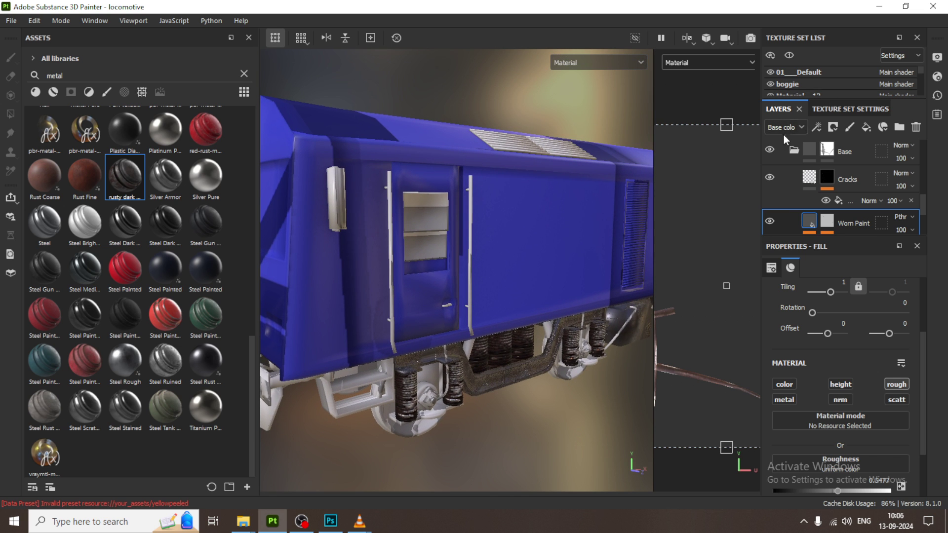
Enlarge the texture set list and rename Material__19 as springs.
drag(839, 99, 839, 223)
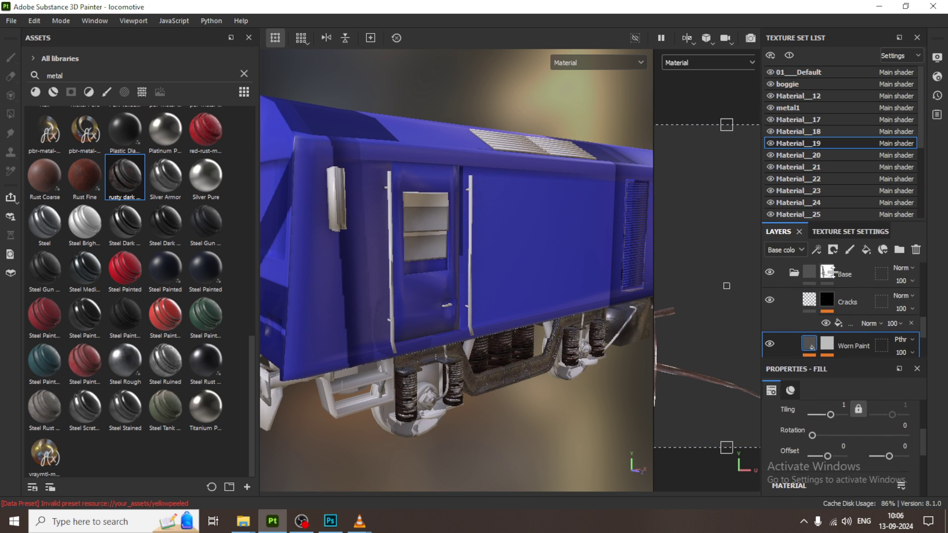
double_click(808, 144)
text(springs)
key(Return)
List only the plain materials matching "metal" and apply the dark blue Steel Painted to the plate between the bogie's coil springs.
scroll(482, 351, down, 3)
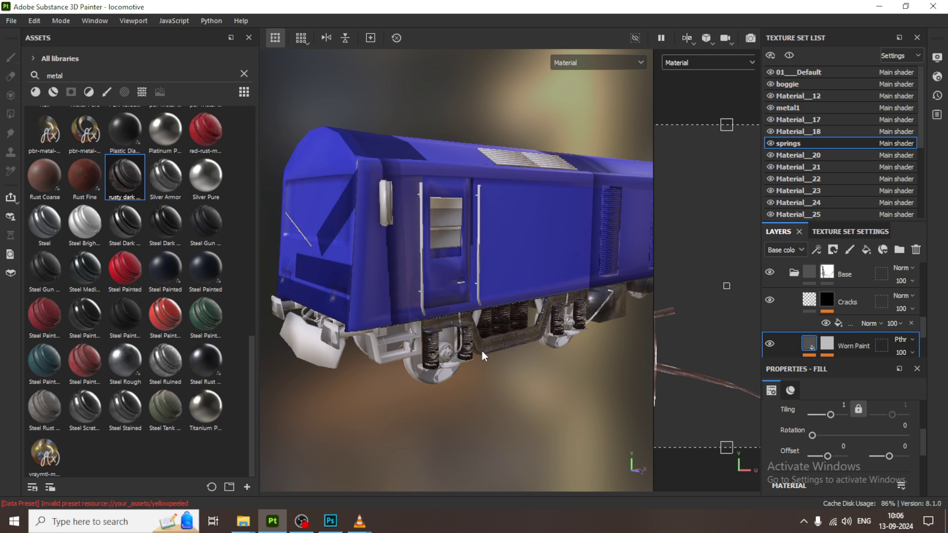
alt+drag(481, 351, 398, 339)
scroll(588, 334, up, 3)
alt+drag(588, 334, 388, 298)
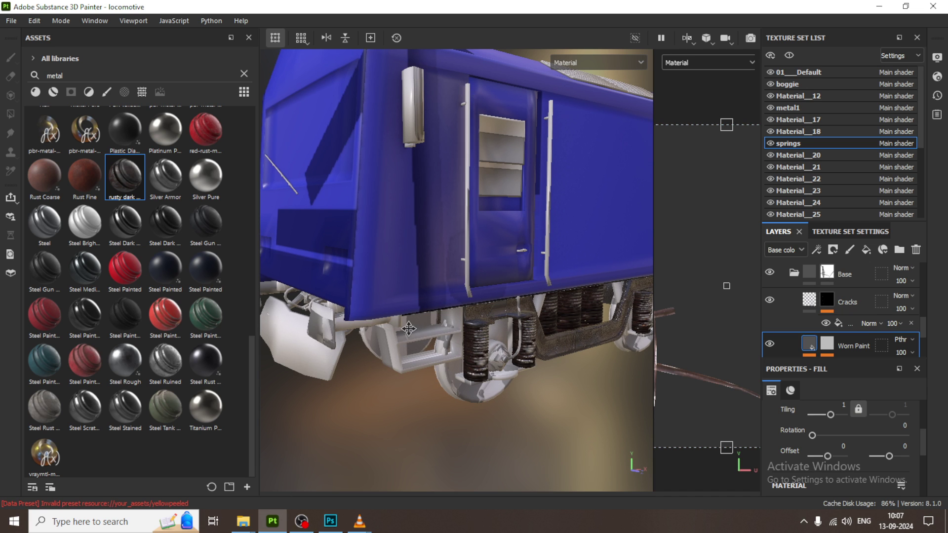
scroll(471, 281, up, 5)
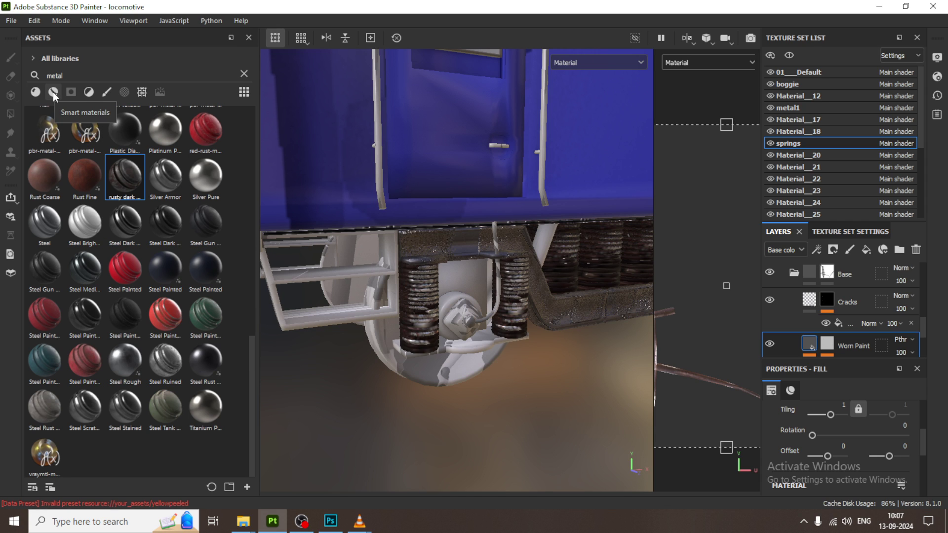
click(36, 92)
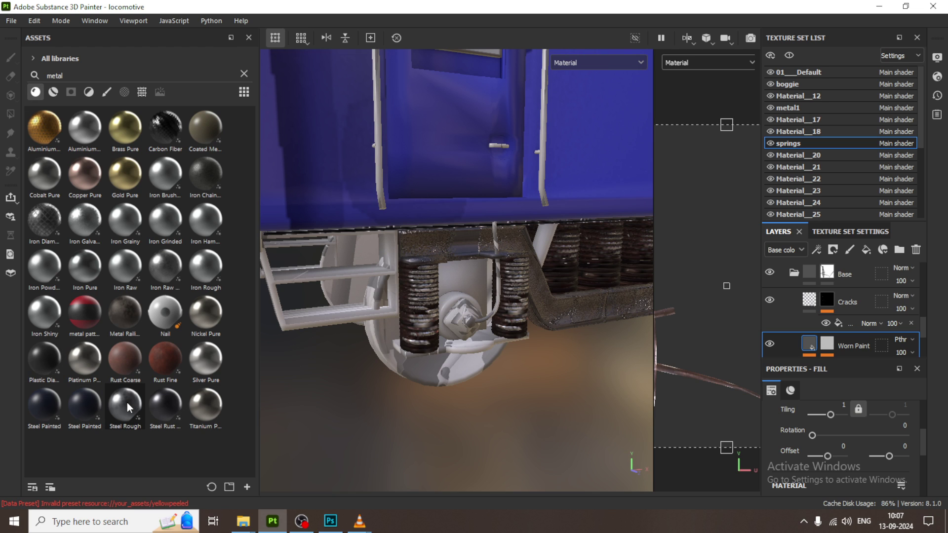
mouse_move(42, 416)
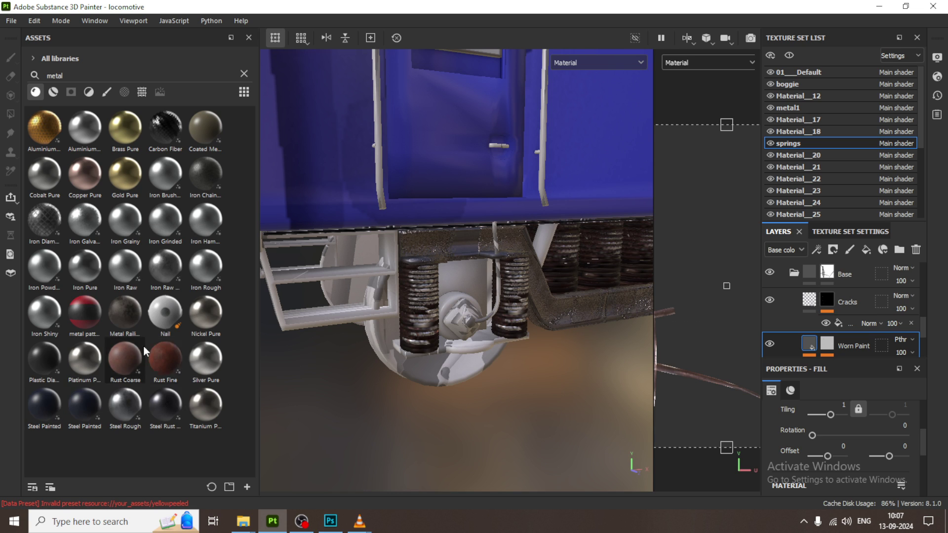
drag(474, 276, 472, 275)
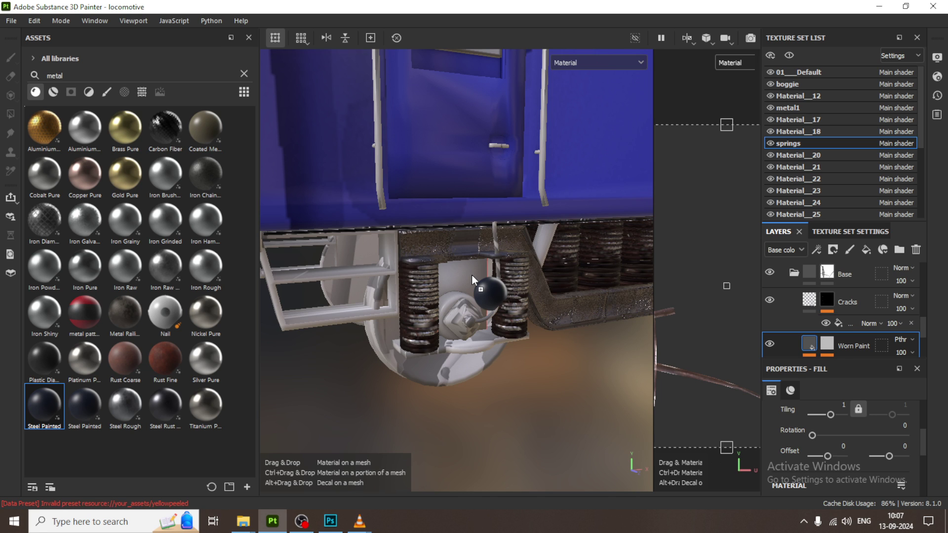
drag(472, 274, 461, 279)
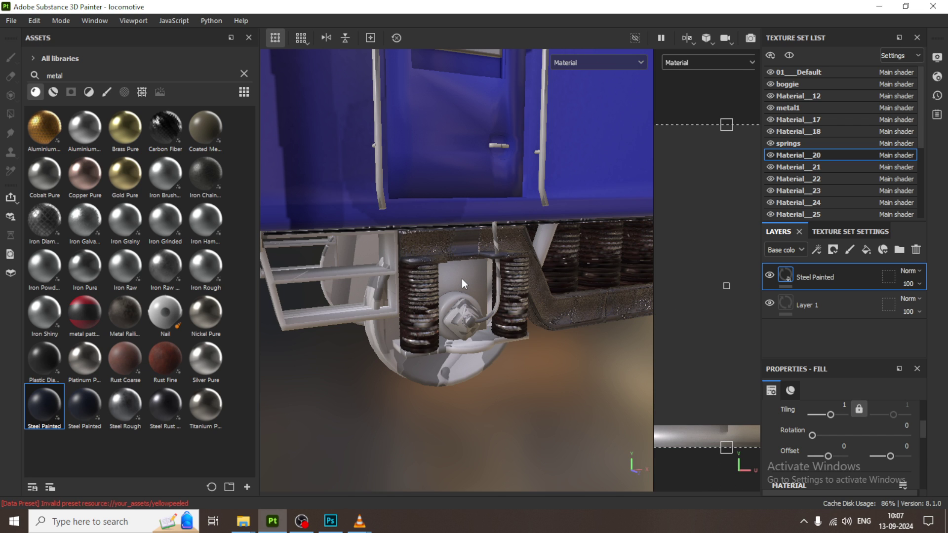
Examine the painted steel plates on both wheels of the bogie up close and from several angles.
scroll(475, 280, down, 2)
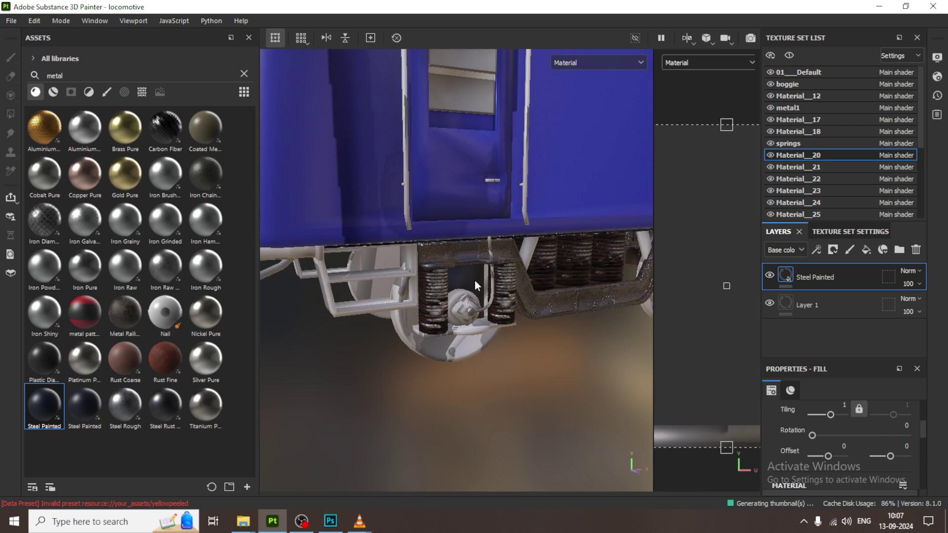
scroll(475, 279, down, 2)
alt+drag(475, 279, 410, 252)
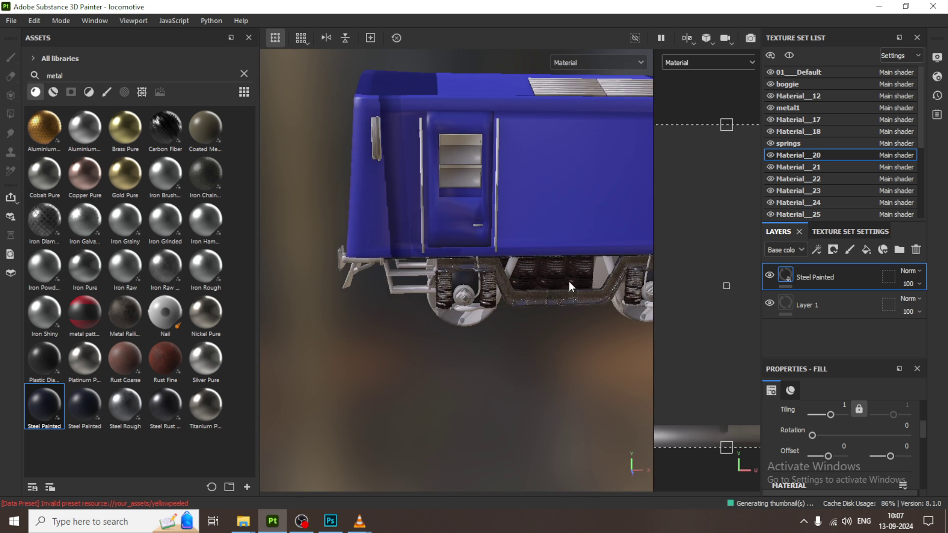
scroll(402, 249, up, 5)
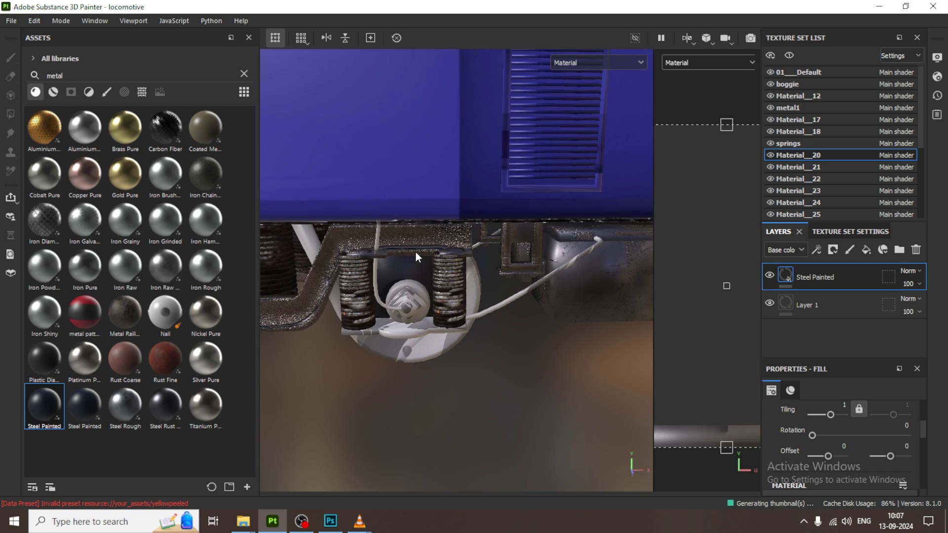
scroll(417, 257, up, 3)
scroll(385, 269, down, 5)
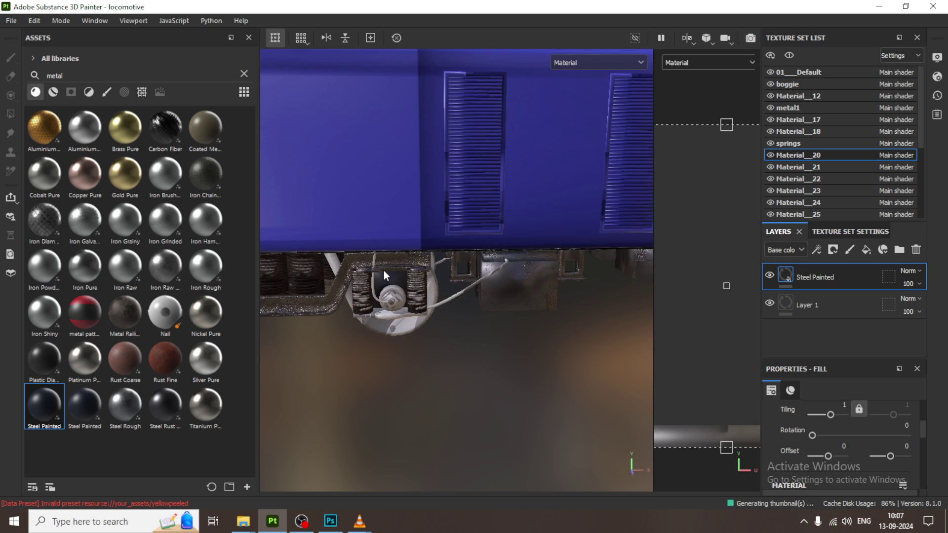
alt+drag(383, 269, 405, 302)
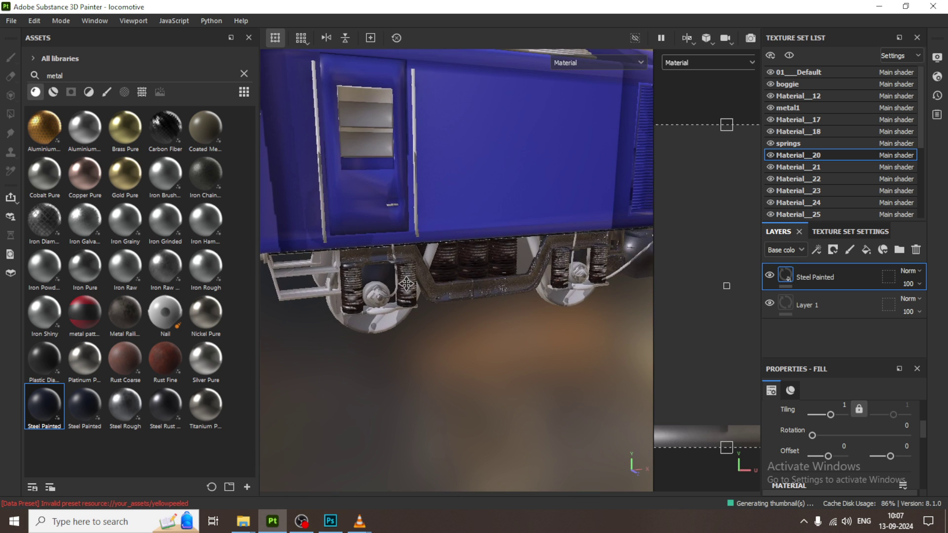
Add the Steel Rough material over Steel Painted on the plate between the coil springs.
scroll(384, 306, up, 4)
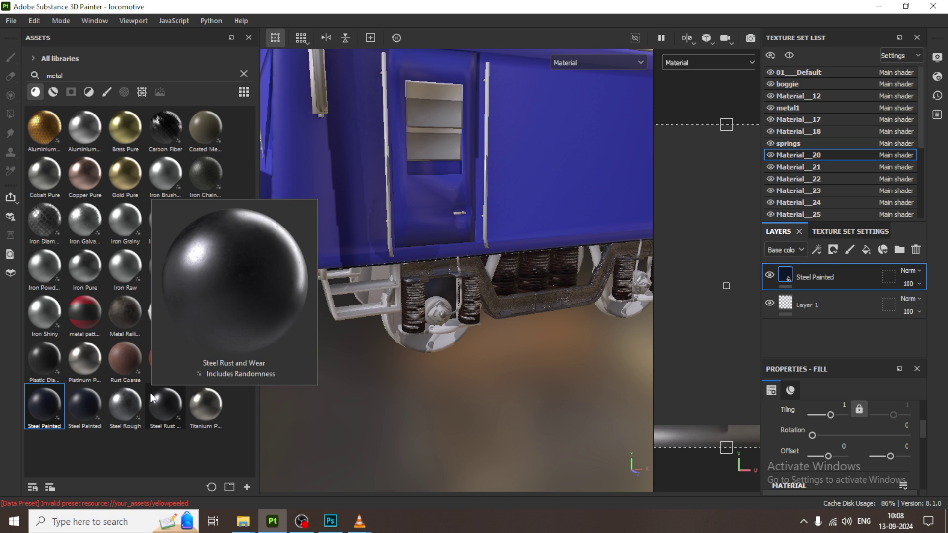
mouse_move(131, 404)
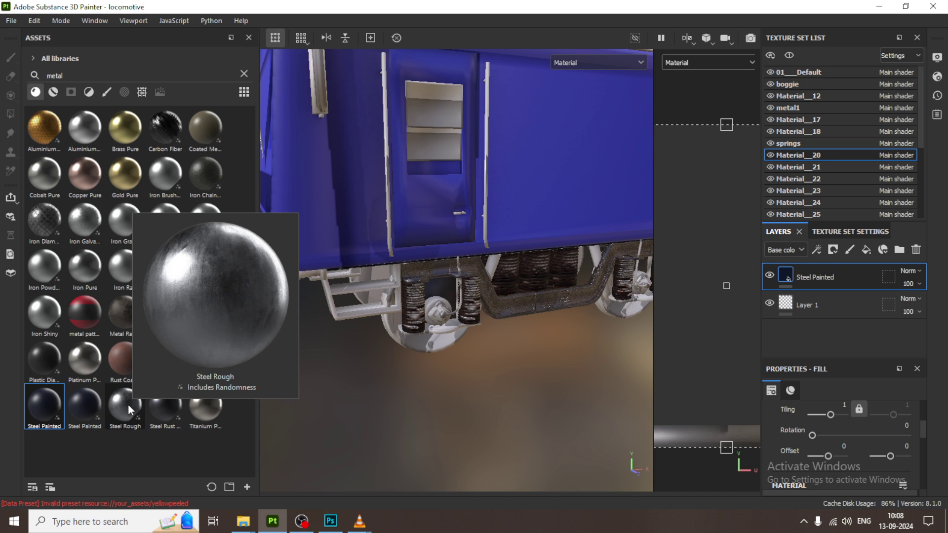
drag(129, 404, 442, 284)
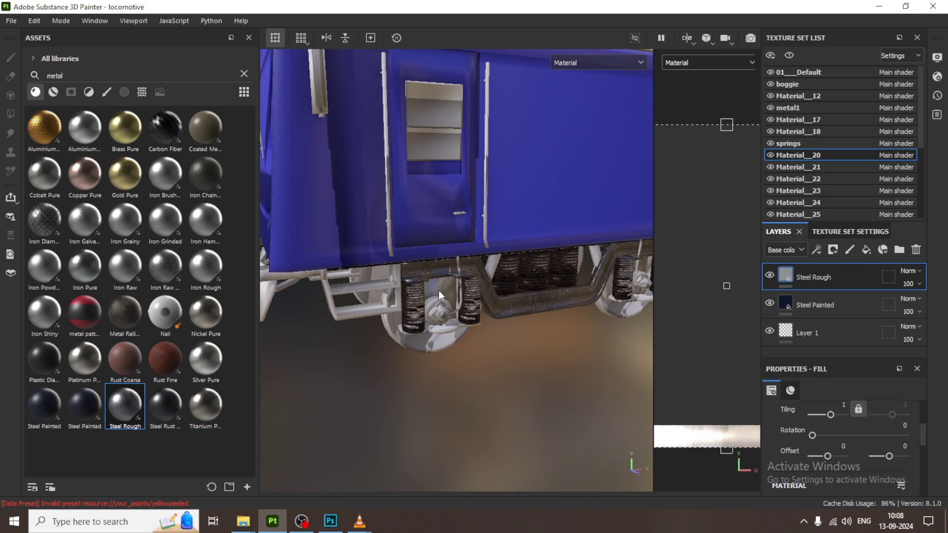
Give the Steel Rough layer a black mask driven by a Metal Edge Wear generator.
click(832, 252)
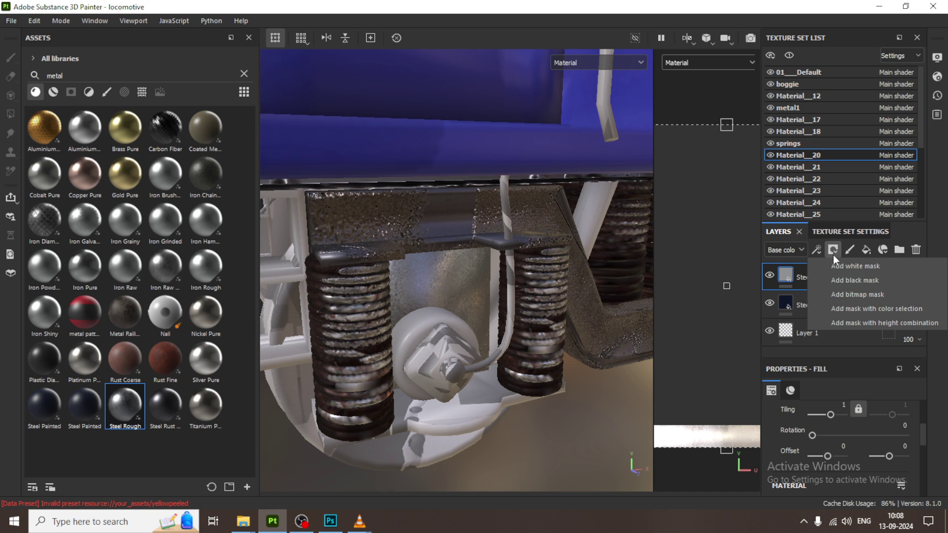
click(857, 279)
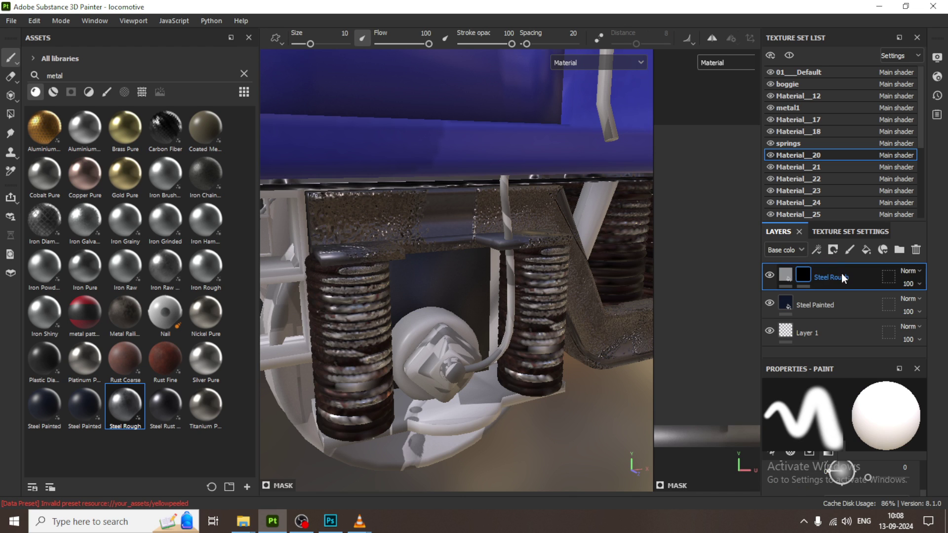
click(819, 252)
click(852, 267)
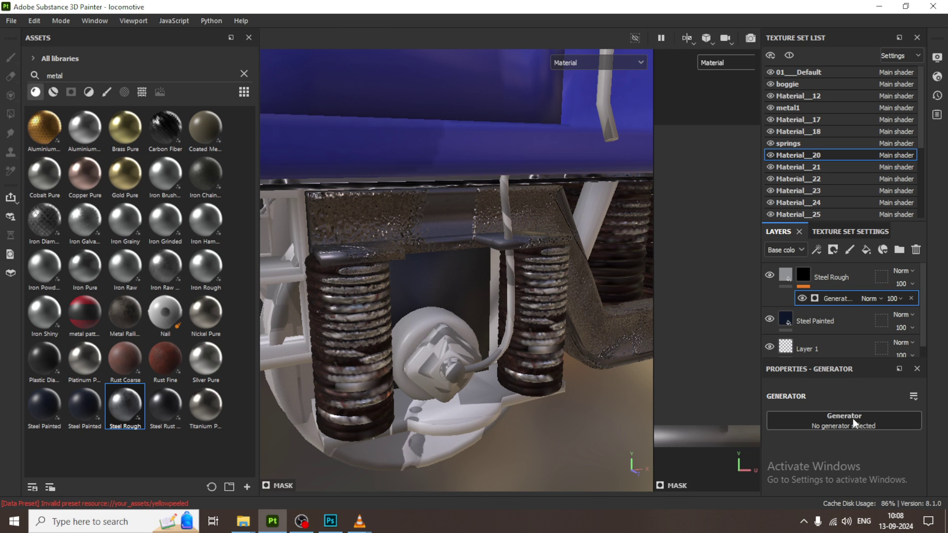
click(852, 418)
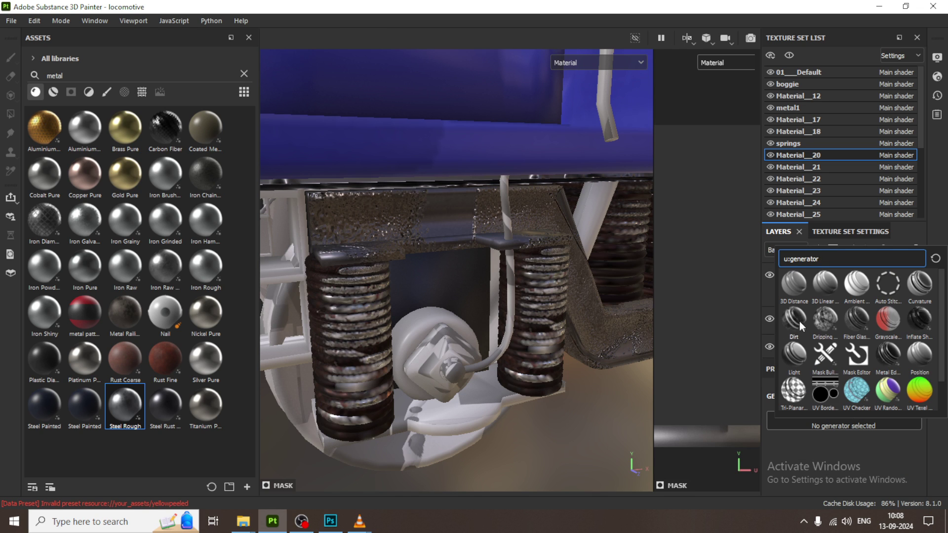
click(892, 358)
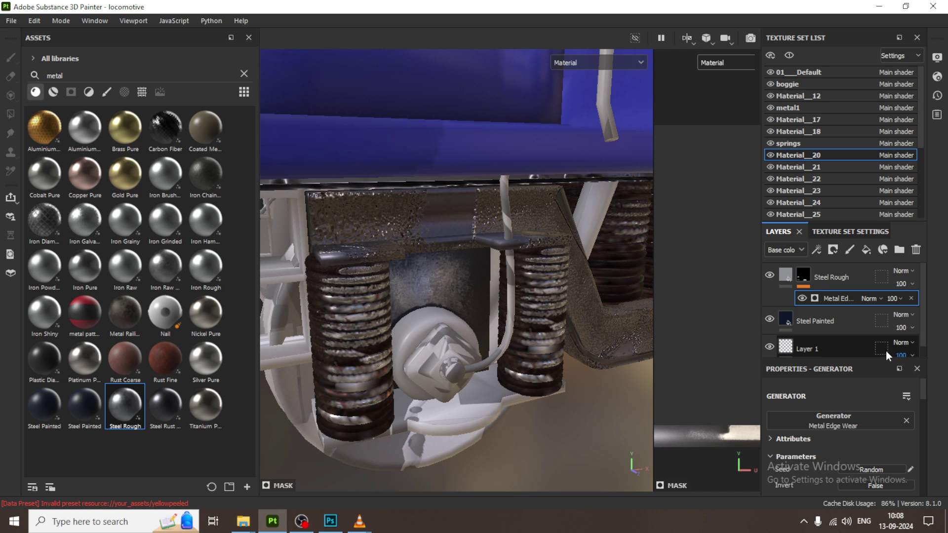
Examine the edge wear on the plates behind the springs at both wheels, up close and from a distance.
alt+drag(485, 277, 470, 283)
scroll(469, 283, down, 8)
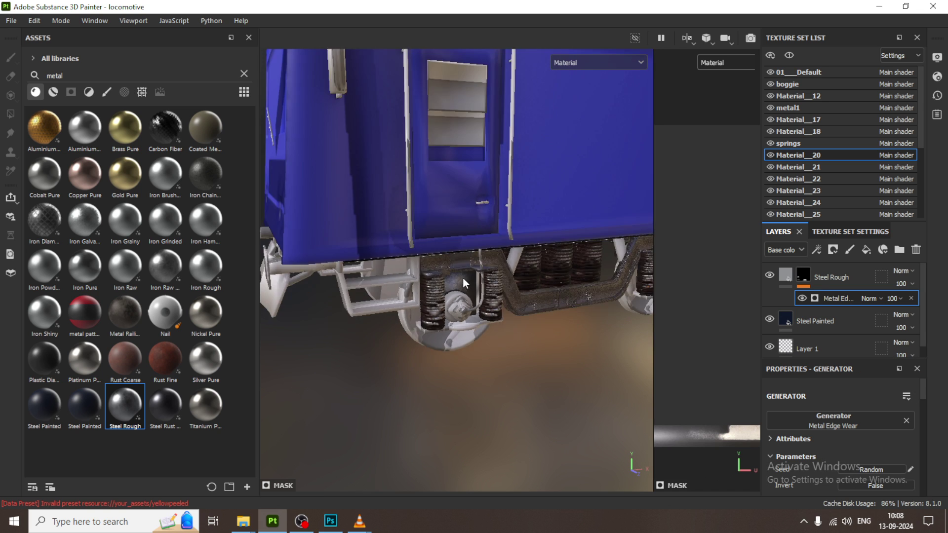
scroll(547, 283, up, 10)
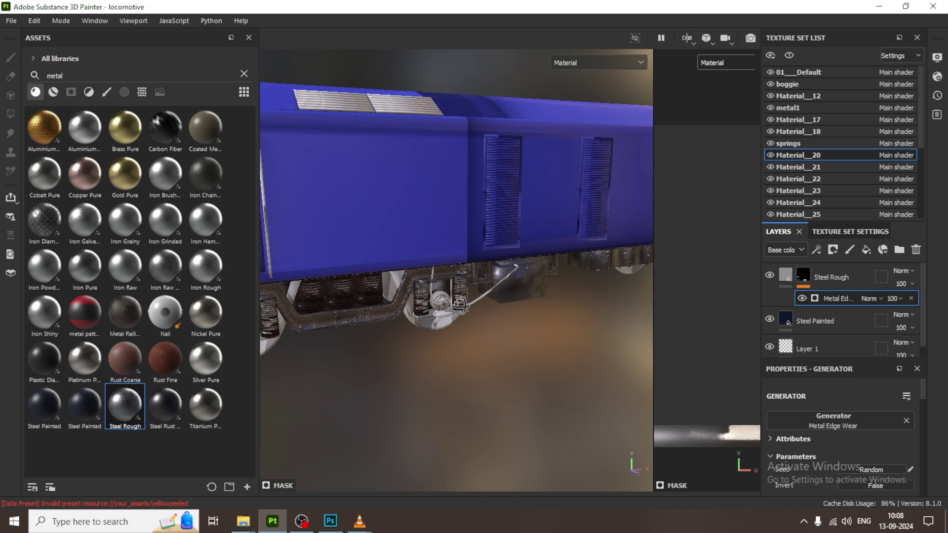
scroll(450, 316, up, 5)
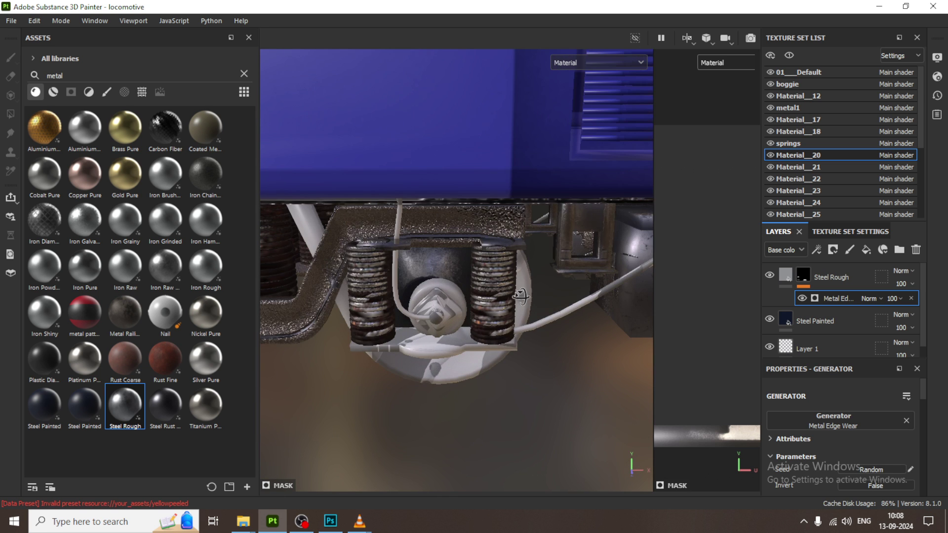
scroll(449, 302, down, 8)
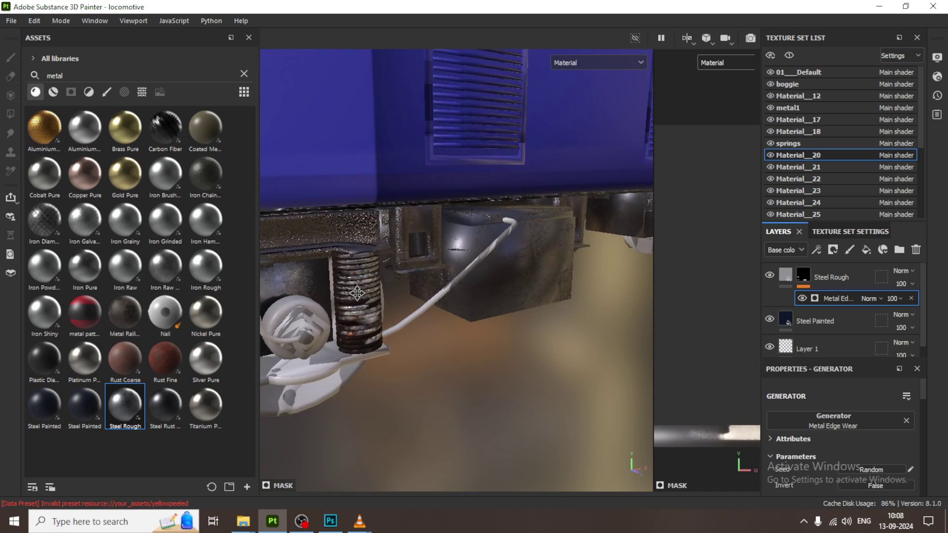
scroll(448, 300, down, 3)
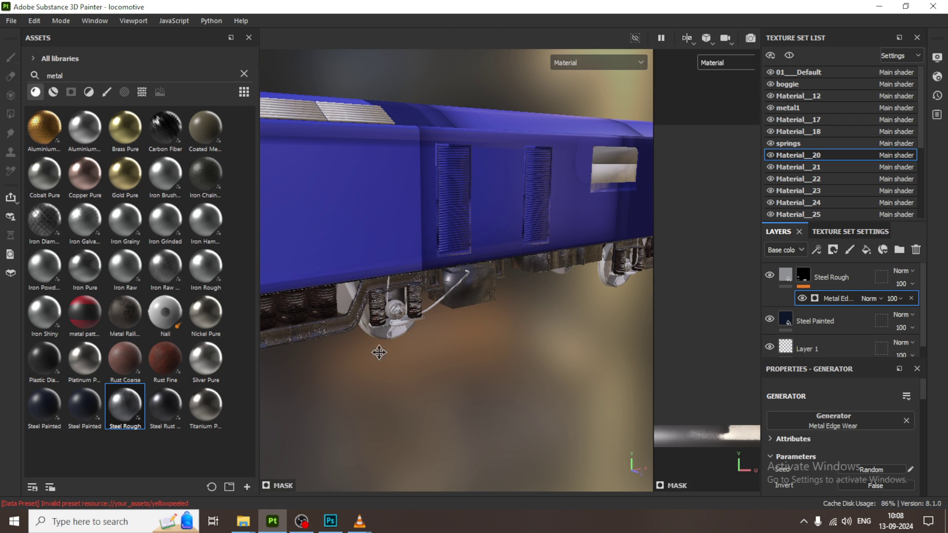
alt+drag(376, 349, 445, 321)
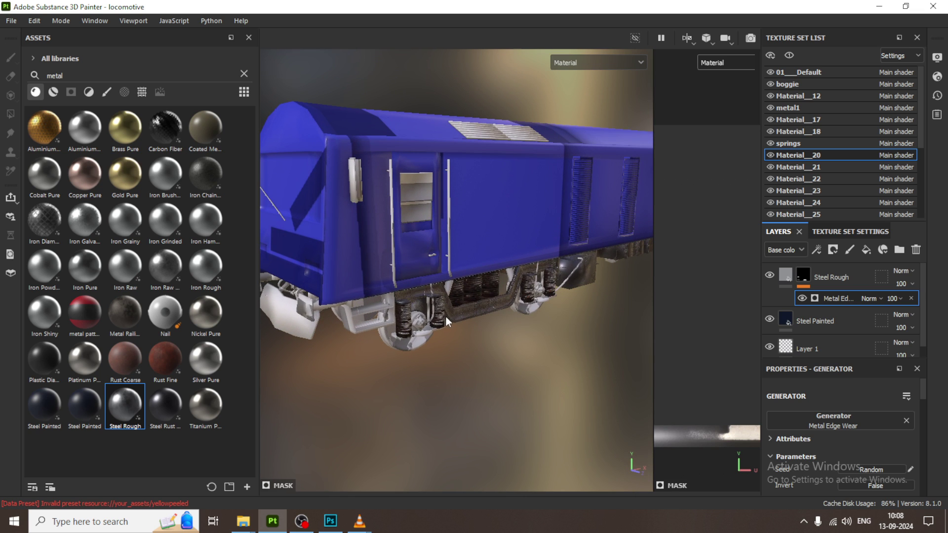
Narrow the assets area, show only the 3D view and frame the whole locomotive from its front corner.
drag(260, 321, 115, 311)
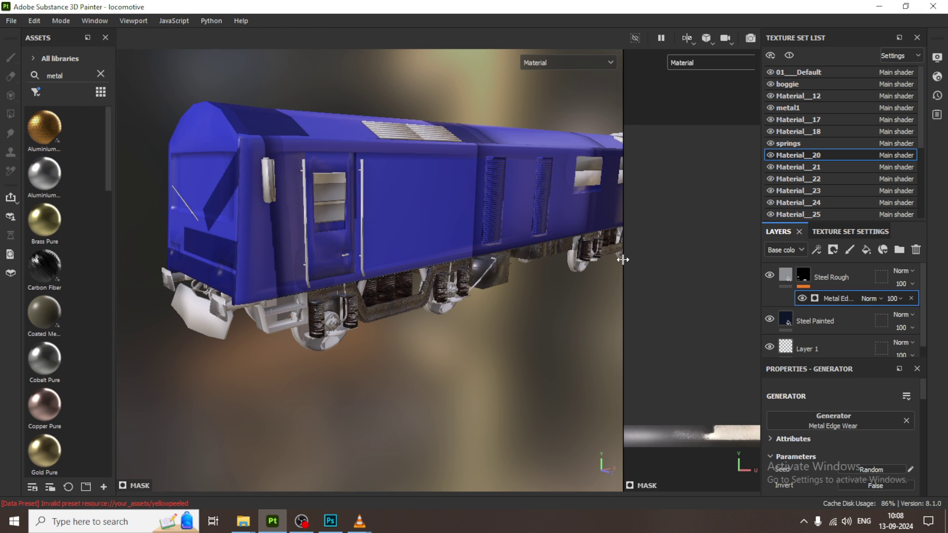
key(F2)
alt+drag(577, 271, 469, 274)
scroll(457, 297, up, 6)
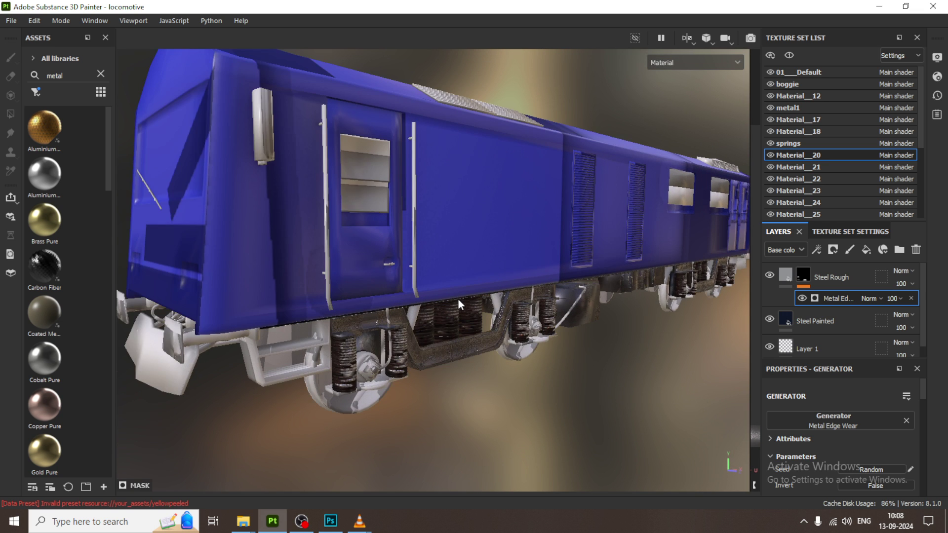
scroll(454, 289, down, 5)
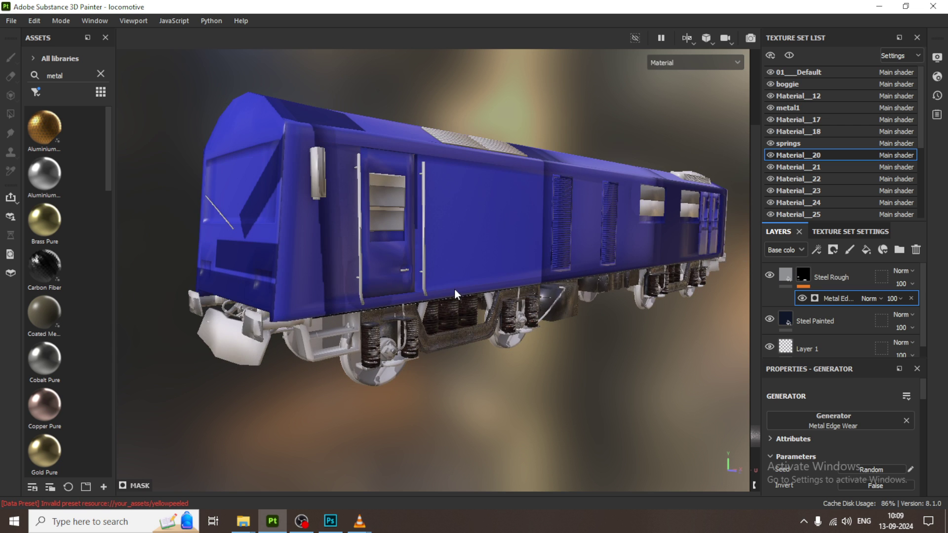
alt+middle_drag(455, 289, 550, 298)
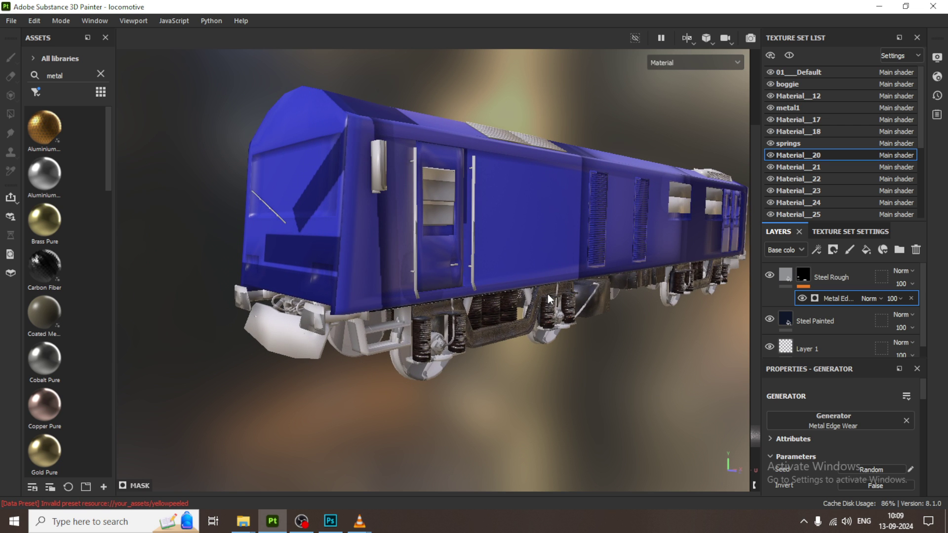